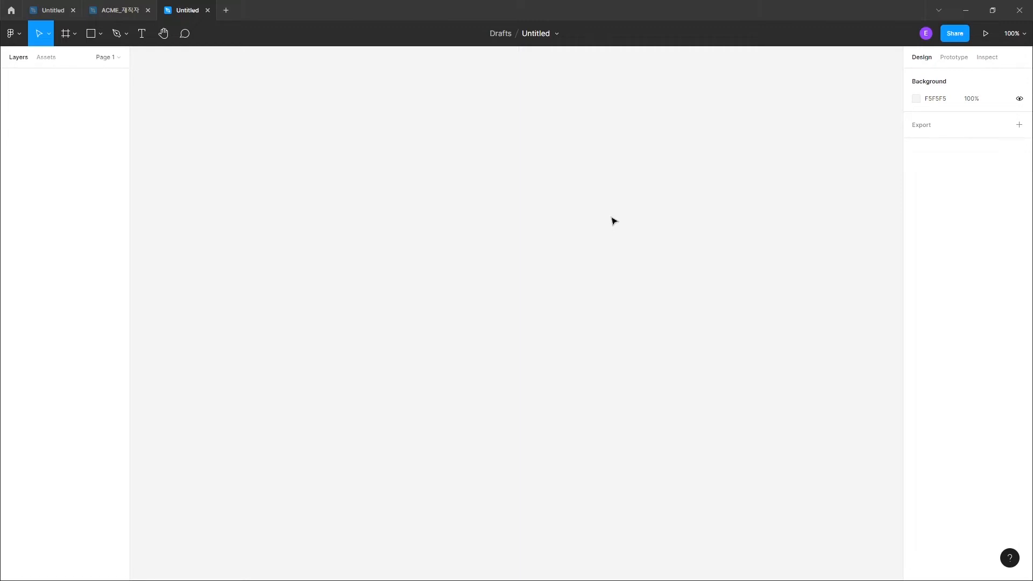
Step: Create a 1440 × 1024 frame from the Desktop preset
left_click(64, 40)
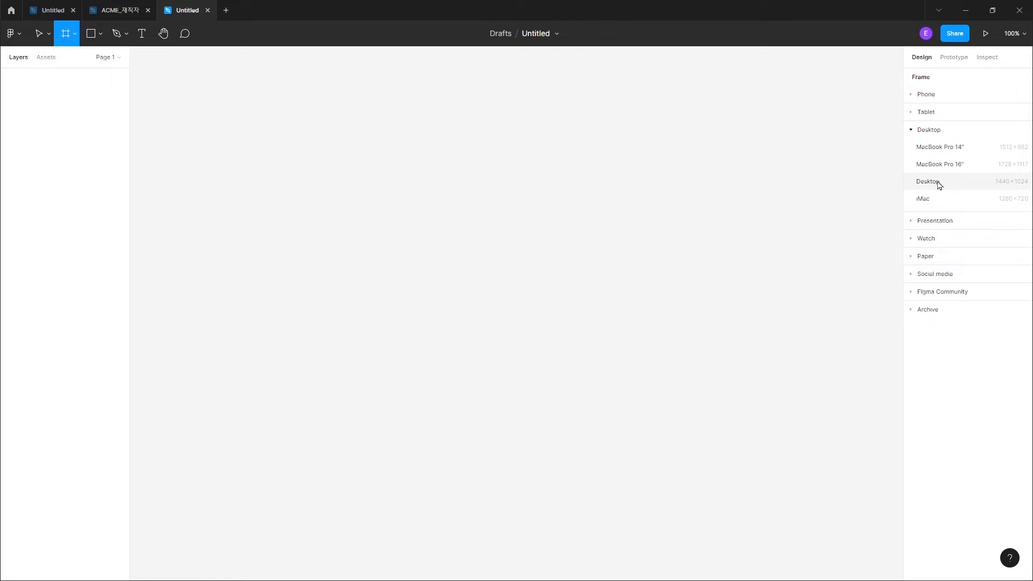
left_click_drag(906, 171, 954, 191)
left_click(923, 182)
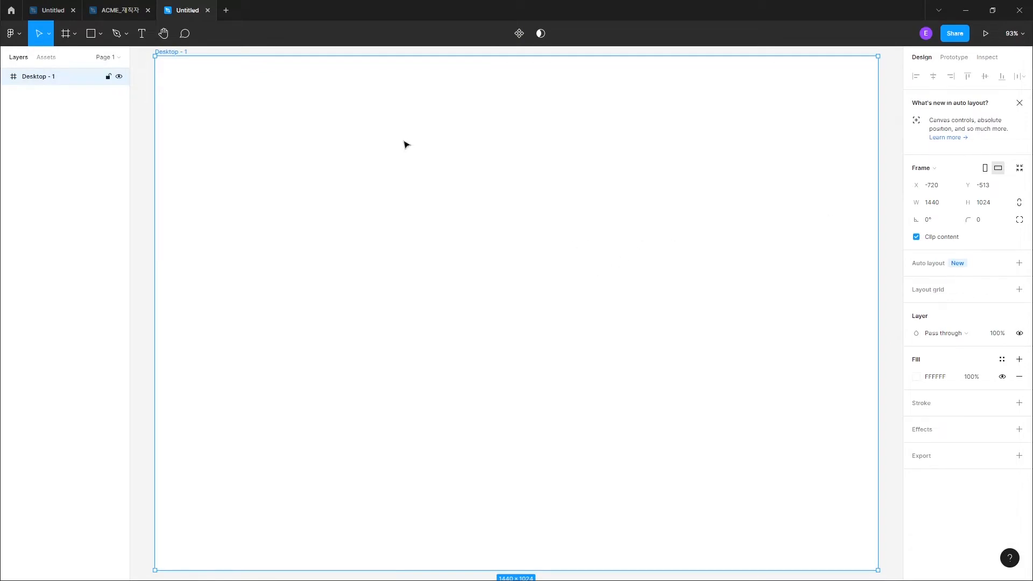
Step: Start an empty text layer in the upper middle of the Desktop - 1 frame
left_click(142, 35)
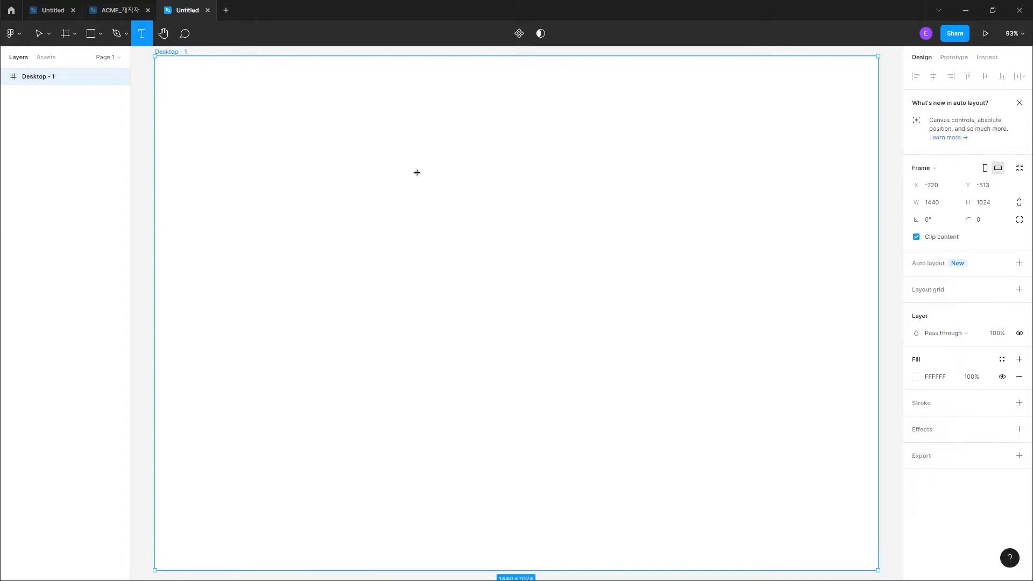
left_click(431, 219)
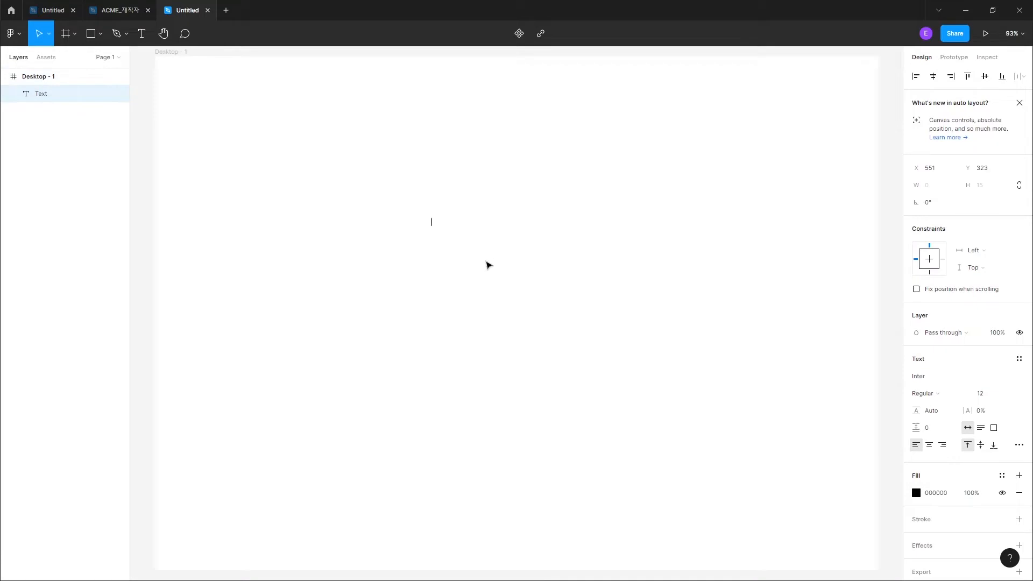
left_click_drag(892, 365, 997, 386)
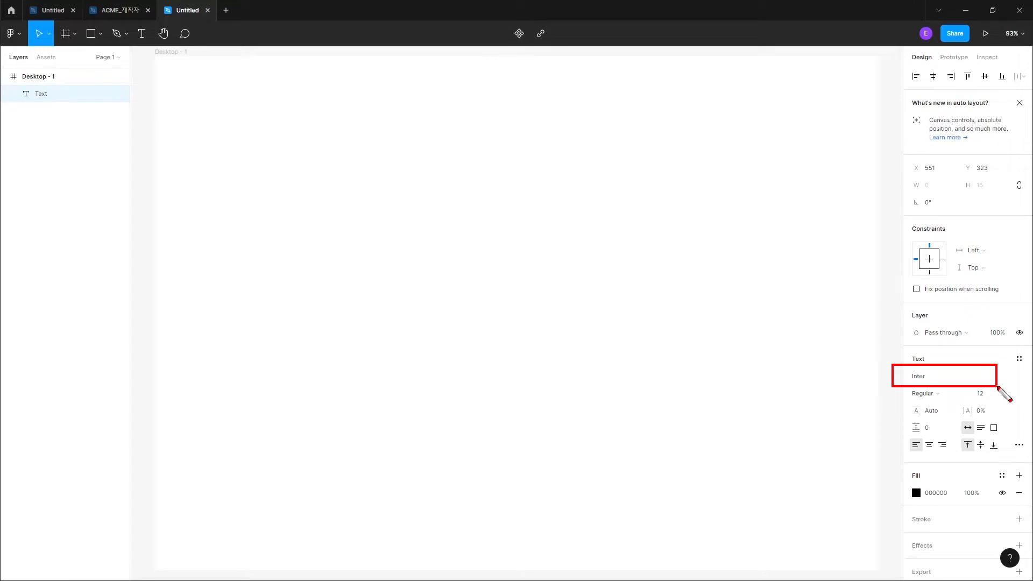
key("Escape")
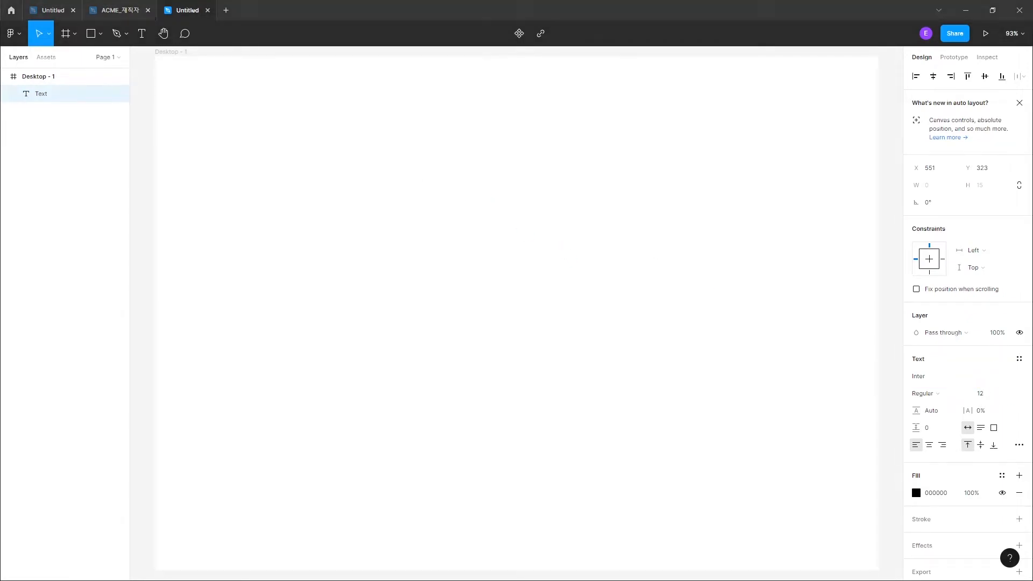
Step: Switch to the browser and open the Icons page of fontawesome.com
key("alt+Tab")
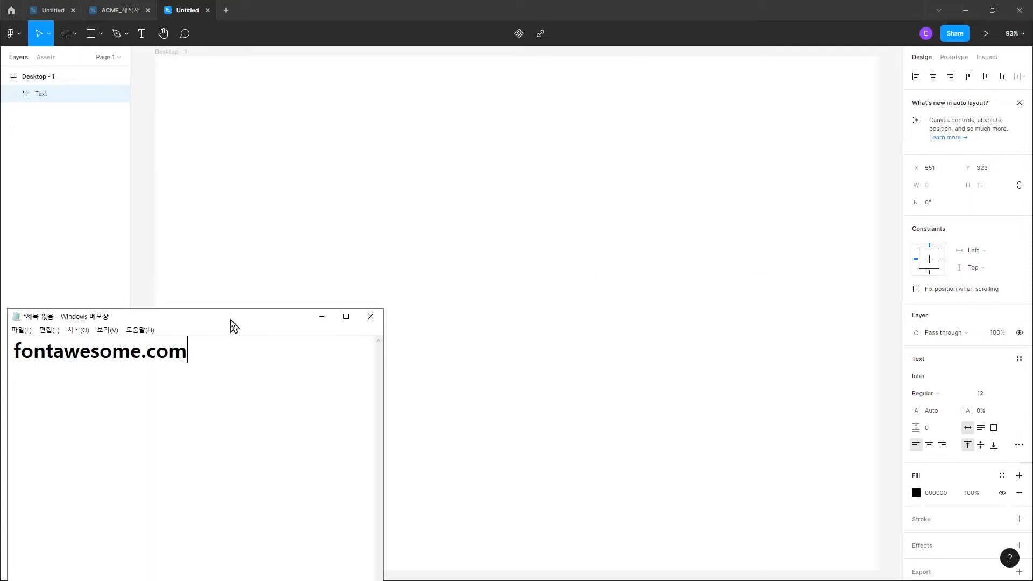
left_click_drag(194, 322, 10, 338)
key("alt+Tab")
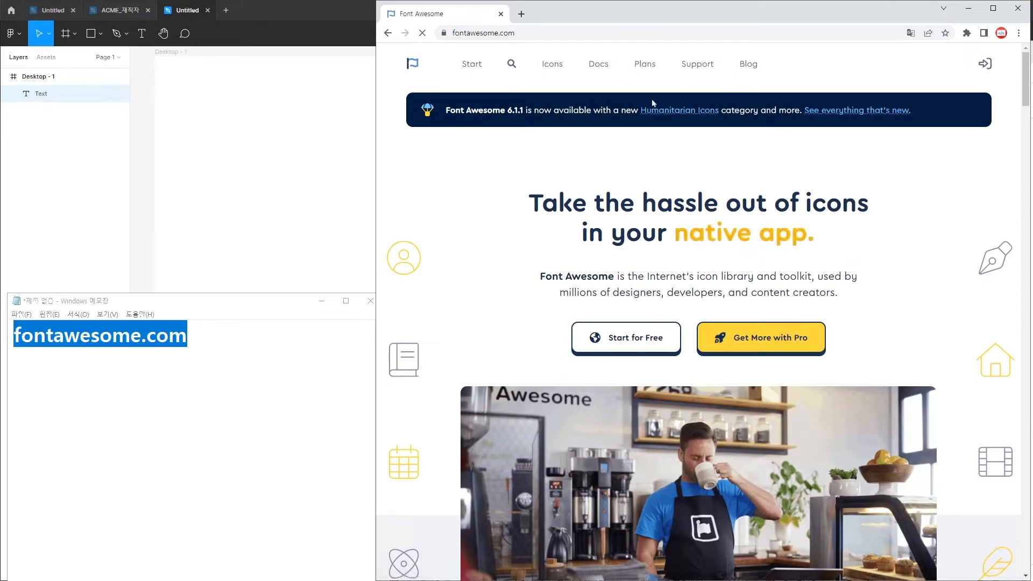
left_click(552, 64)
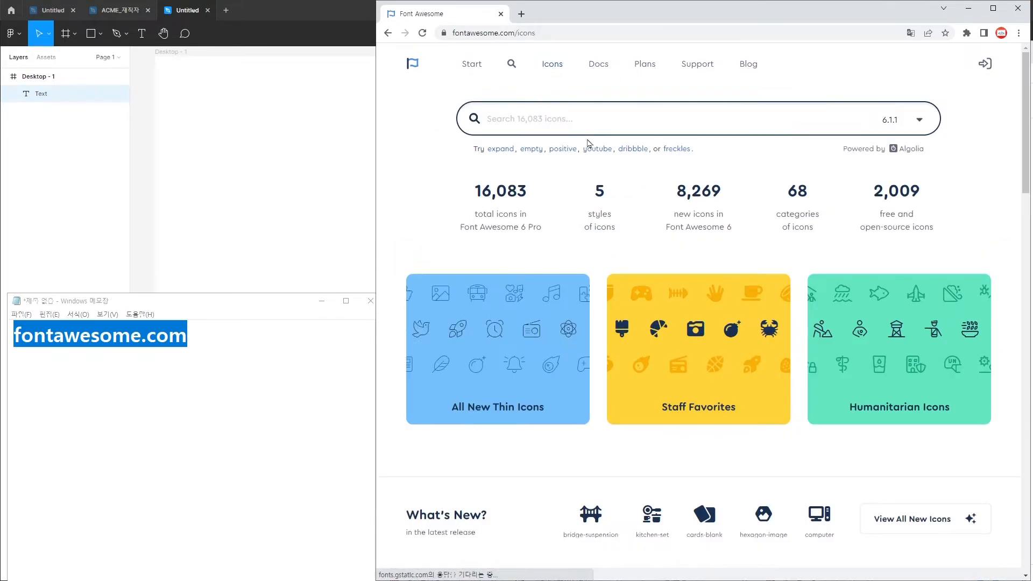
Step: Search the icon library for "arrow"
left_click(554, 121)
type("arrow")
key("Return")
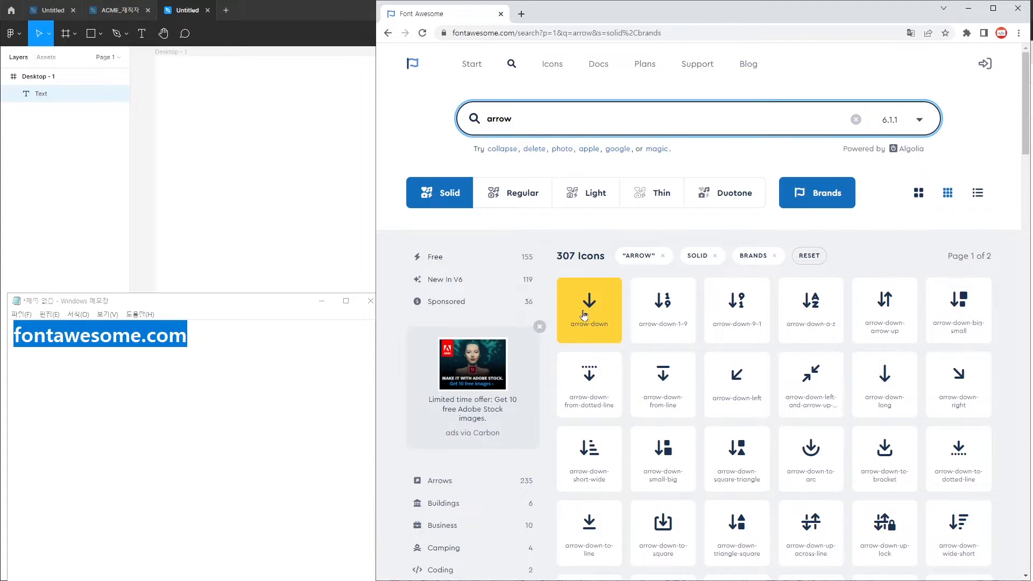
Step: Copy the search word "arrow" onto a new line below fontawesome.com in the Notepad note
double_click(535, 115)
key("ctrl+c")
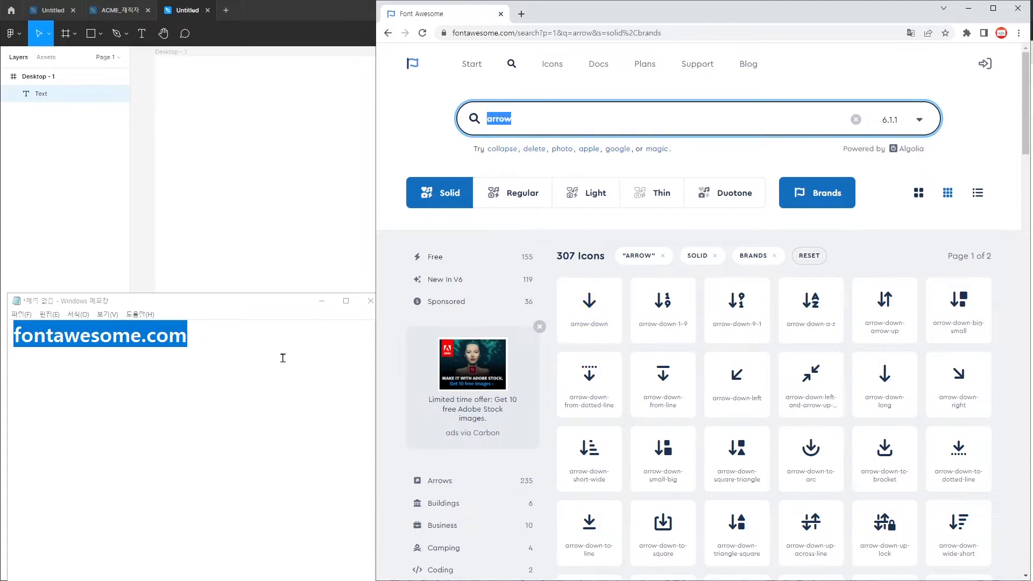
left_click(292, 343)
key("Return")
key("ctrl+v")
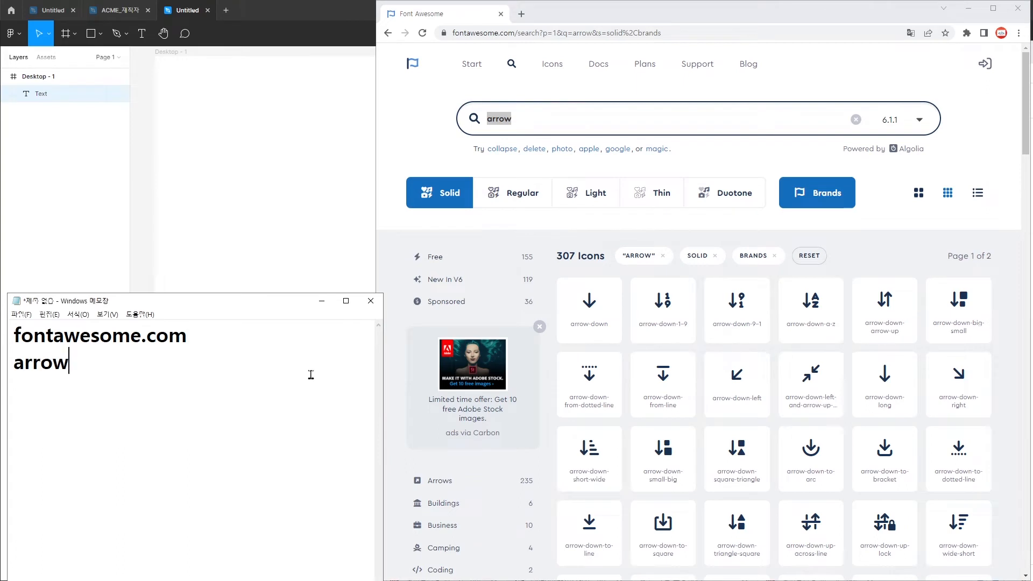
Step: Open the details of the solid arrow-down icon in the browser and copy its glyph
left_click(615, 305)
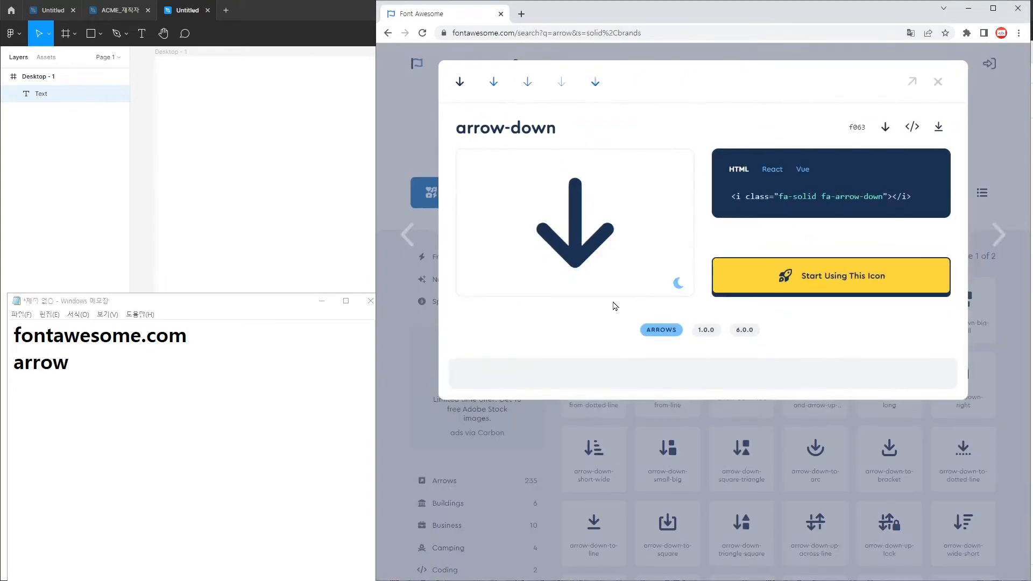
left_click_drag(879, 115, 894, 141)
left_click(885, 128)
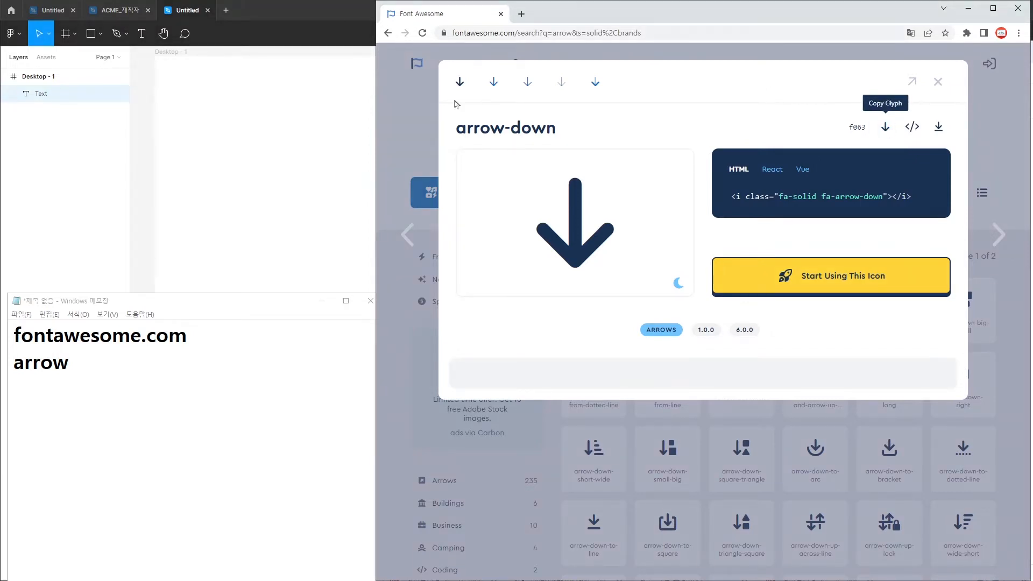
Step: Return to the Figma design, paste the copied glyph into the empty text layer and set its font size to 40
double_click(187, 11)
key("ctrl+v")
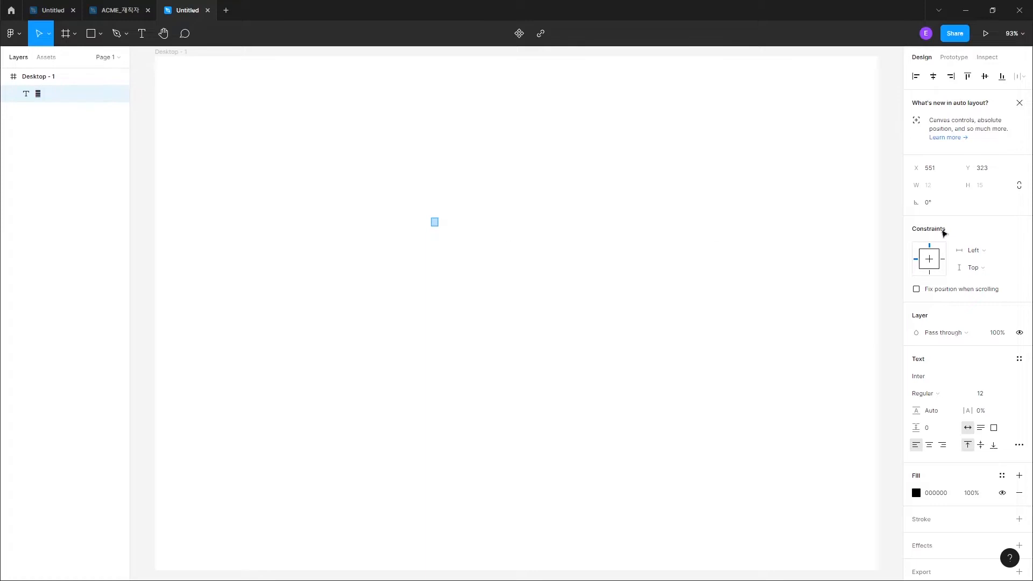
left_click(1011, 394)
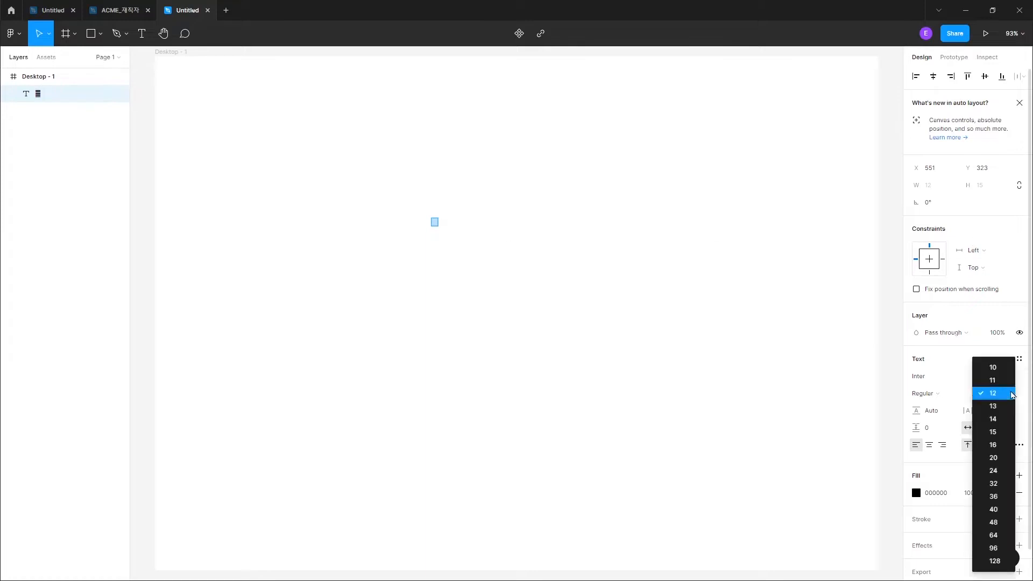
left_click(1000, 508)
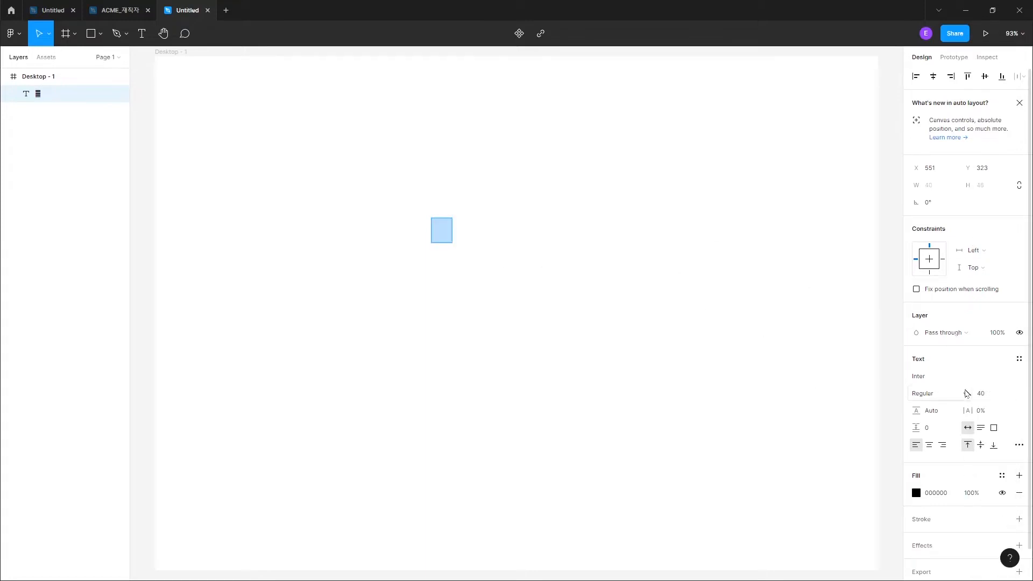
Step: Select the pasted glyph and try the font Font Awesome 5 Brands on it
left_click(443, 230)
double_click(442, 230)
left_click(951, 380)
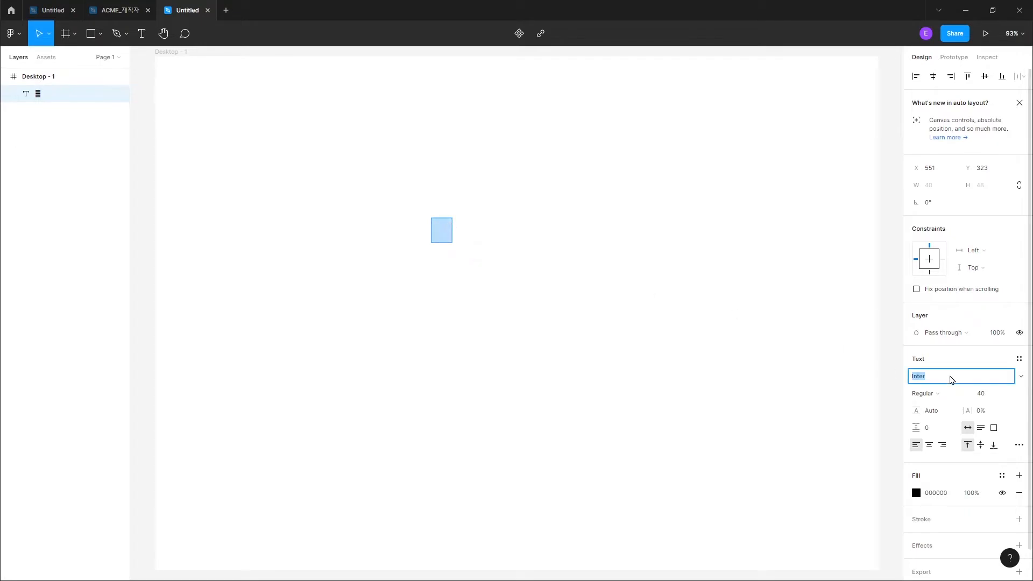
type("Font Awesome 5 Brands")
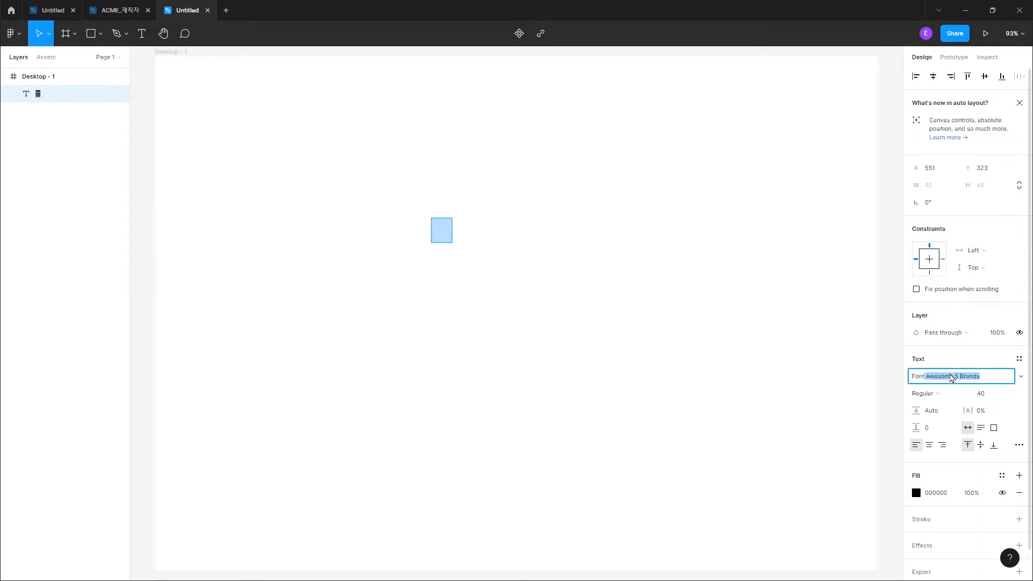
key("Right")
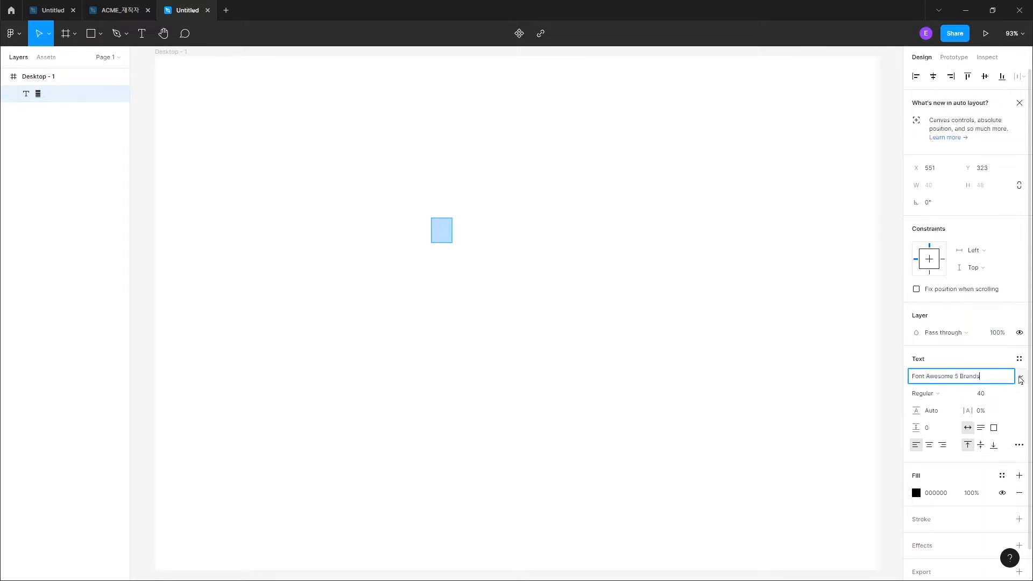
key("Return")
Step: Try the fonts Font Awesome 5 Free and Font Awesome 6 Brands on the glyph
left_click(1021, 382)
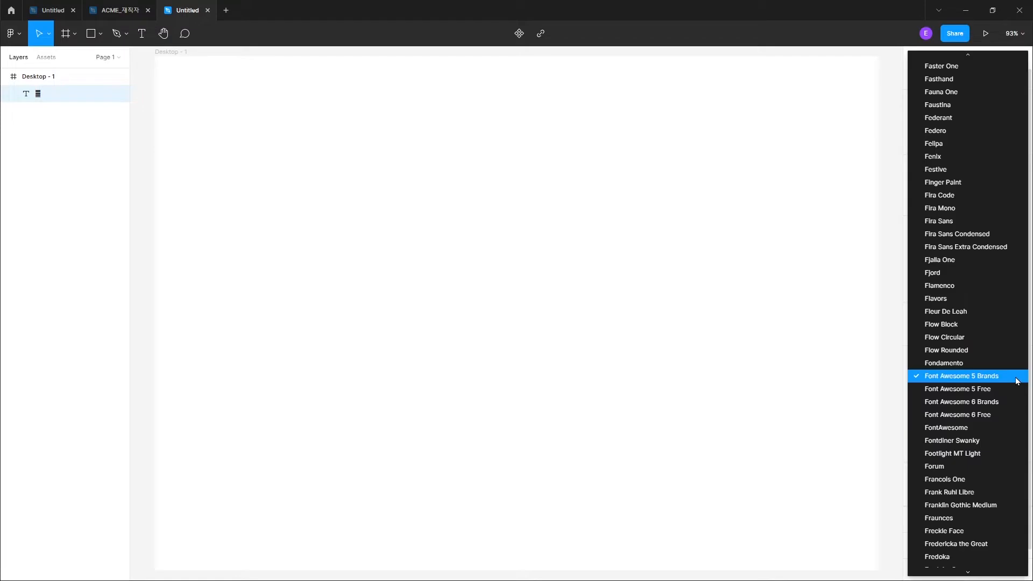
left_click(1005, 388)
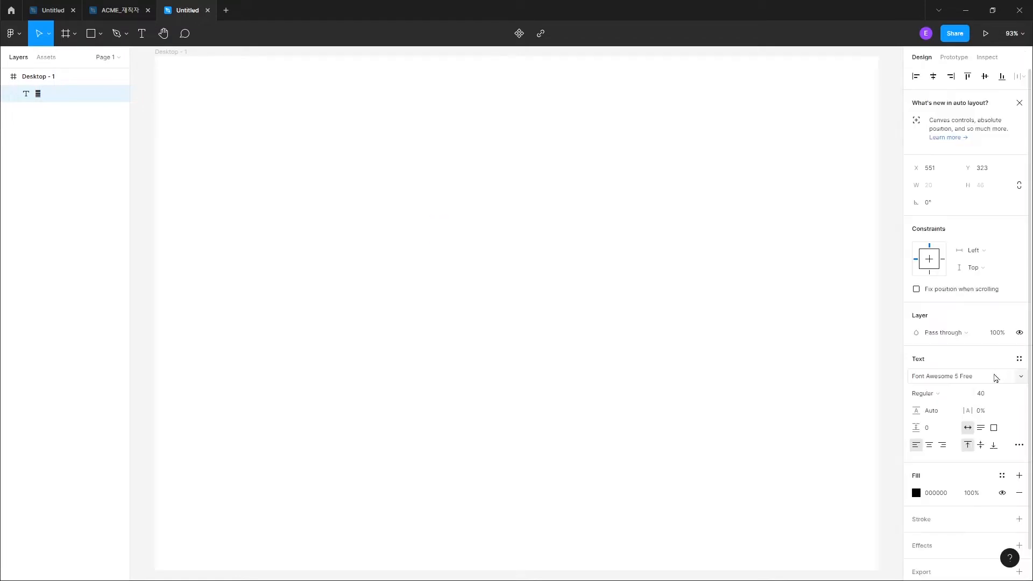
left_click(996, 377)
left_click(1018, 378)
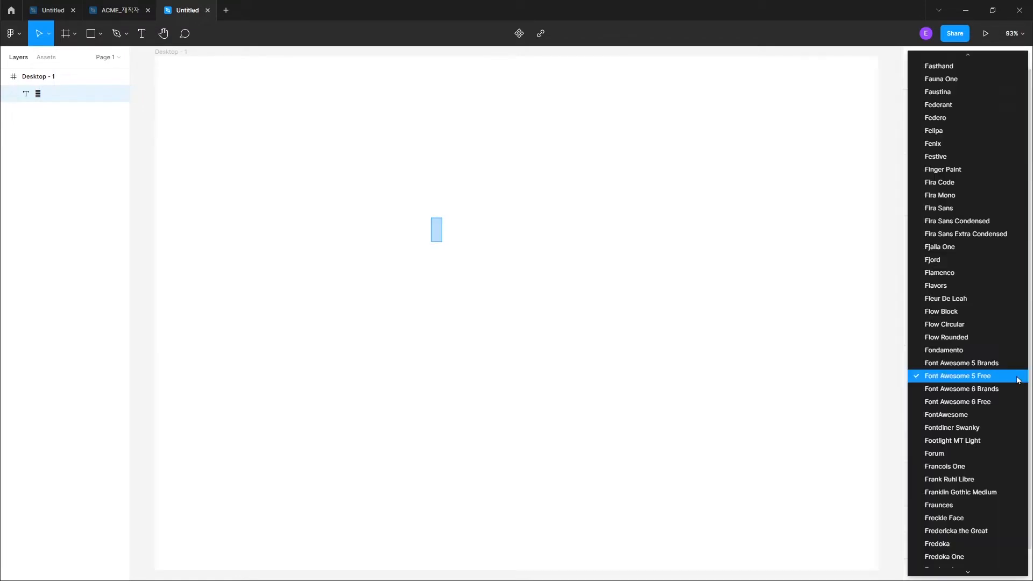
left_click(986, 389)
Step: Set the glyph's font to FontAwesome
left_click(993, 376)
left_click(1021, 376)
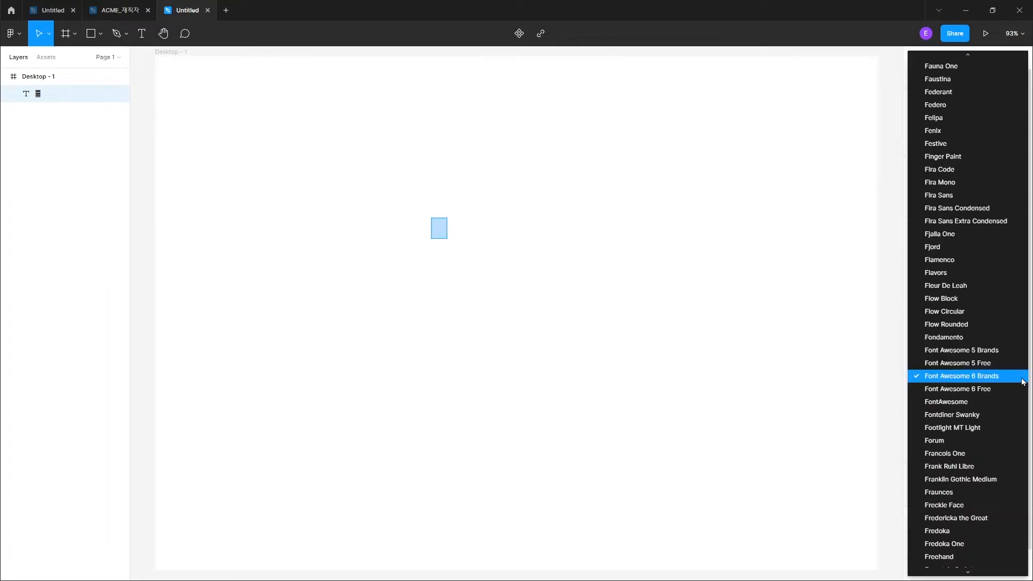
left_click(987, 402)
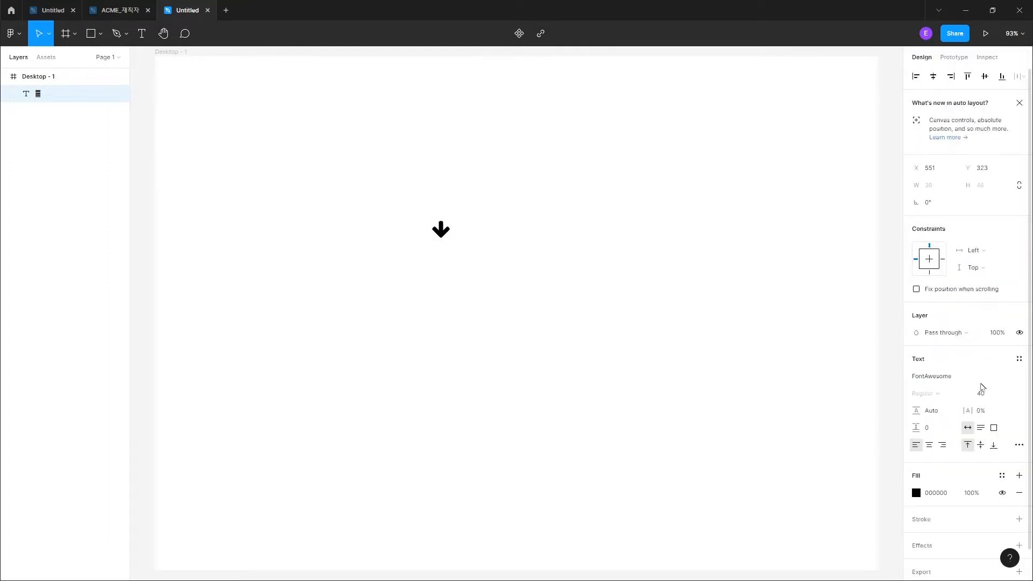
left_click(995, 378)
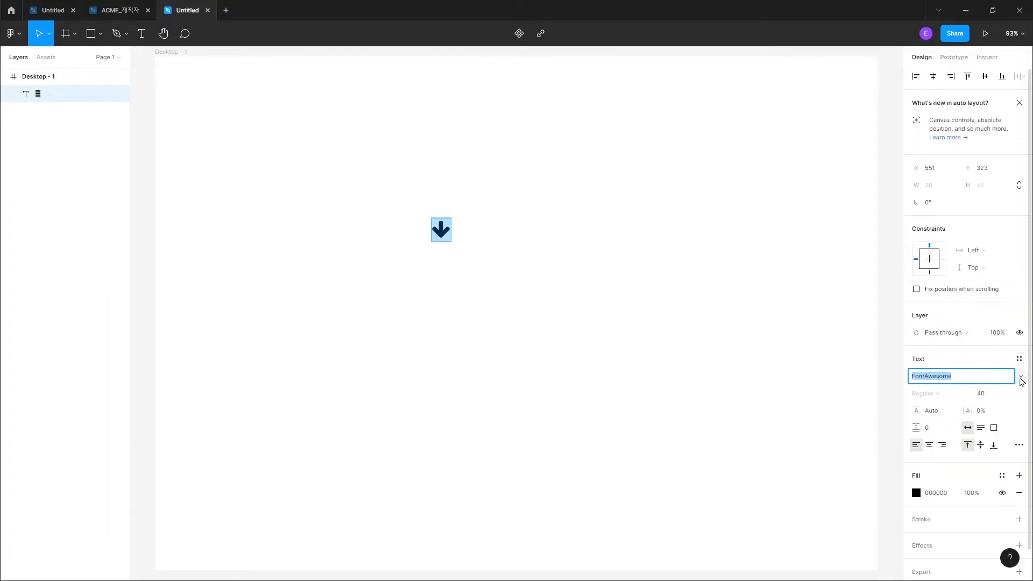
left_click(1021, 378)
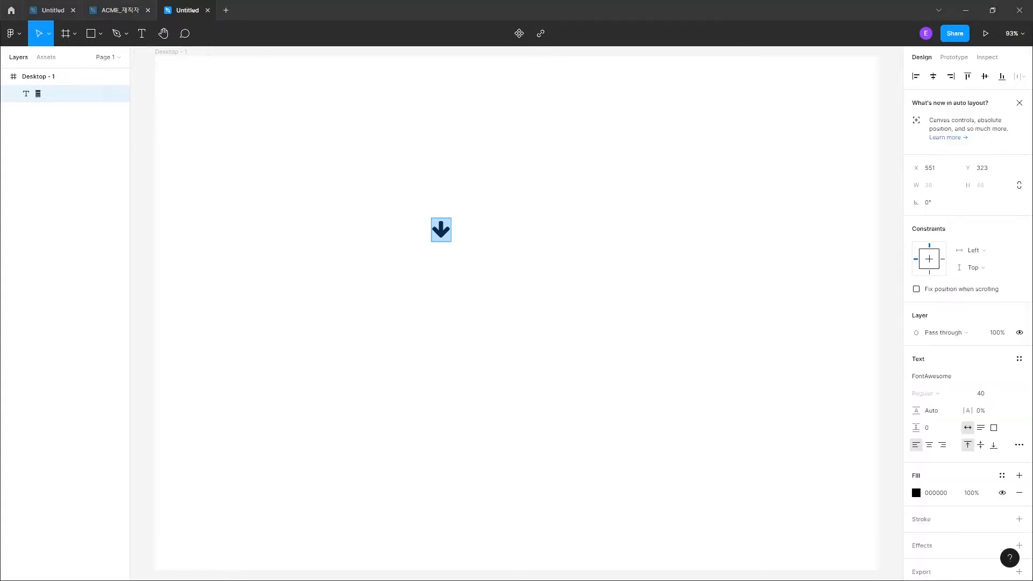
Step: Switch back to the browser and copy the SVG code of the arrow-down icon
key("alt+Tab")
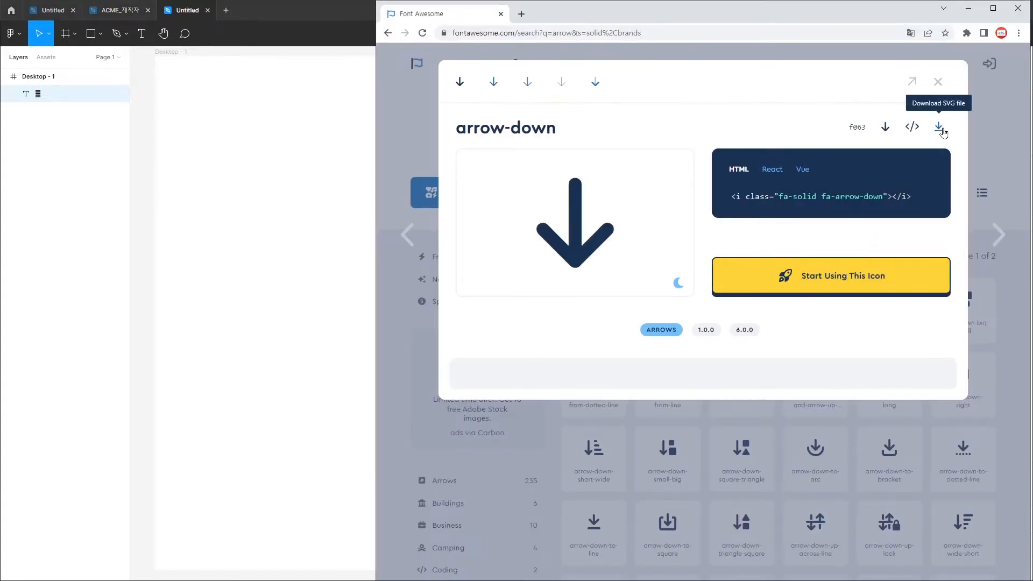
left_click(913, 127)
left_click_drag(902, 115, 924, 137)
key("Escape")
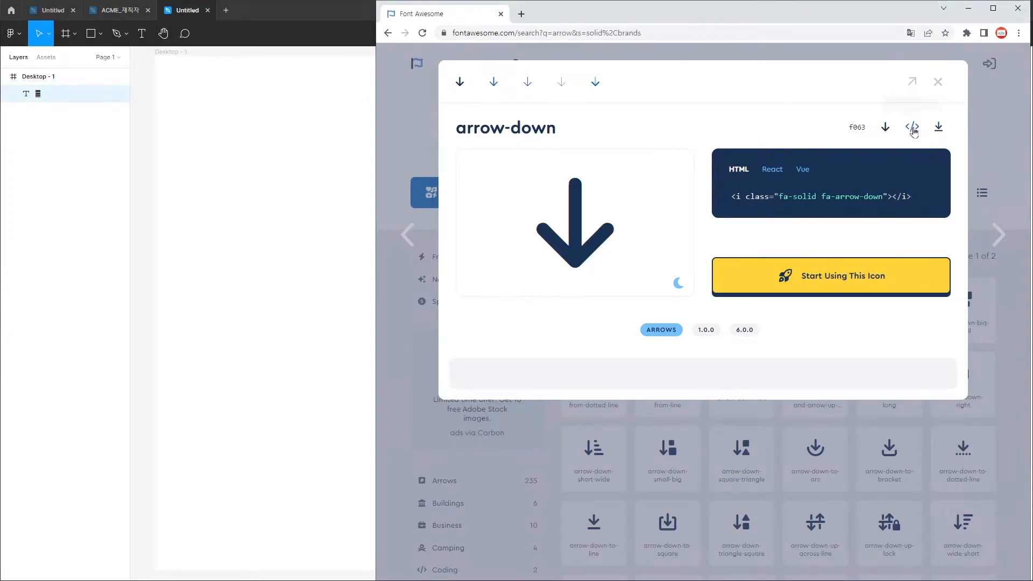
Step: Paste the copied SVG arrow into the Desktop - 1 frame, in the empty area beside the small arrow glyph
left_click(320, 164)
key("ctrl+v")
right_click(564, 203)
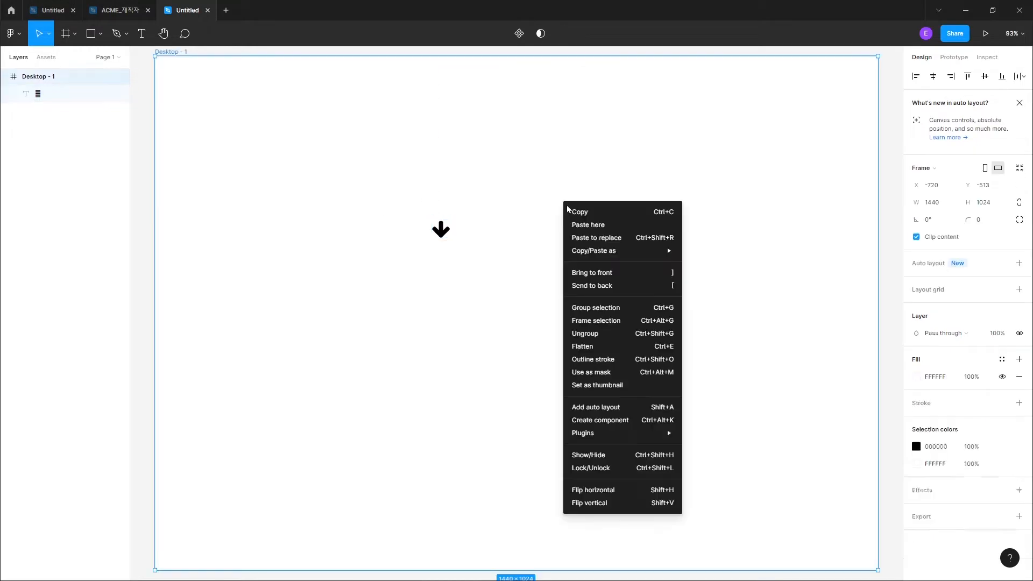
left_click(588, 225)
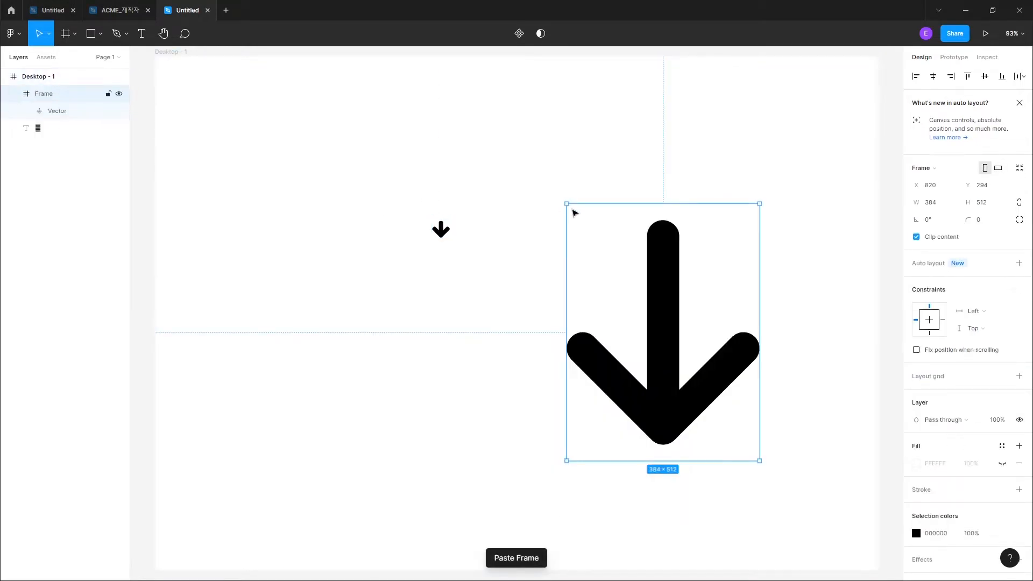
Step: Shrink the pasted arrow frame to about 94 × 126, place it beside the small arrow glyph and compare the two layers' properties
left_click_drag(567, 204, 520, 251)
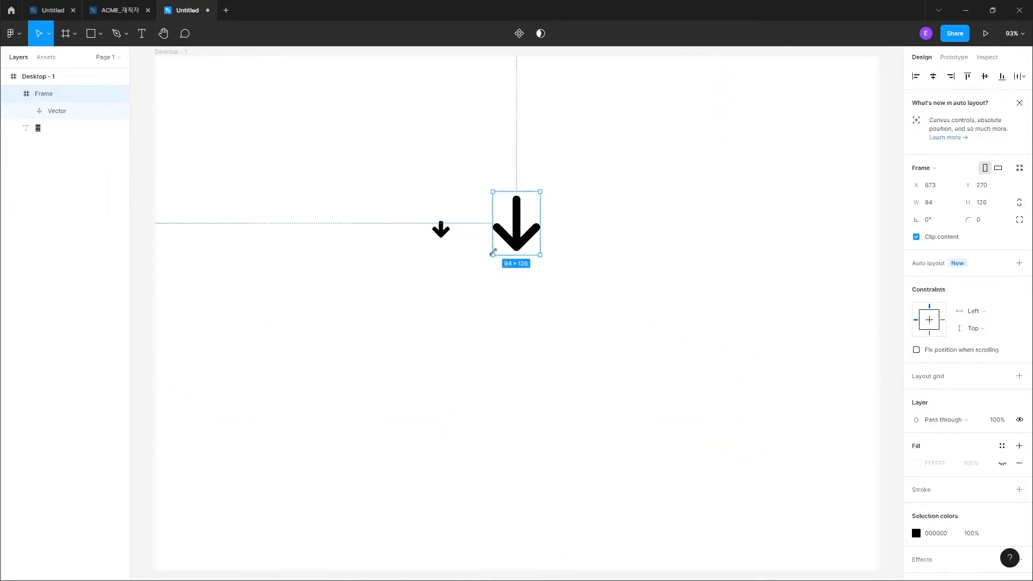
left_click(441, 230)
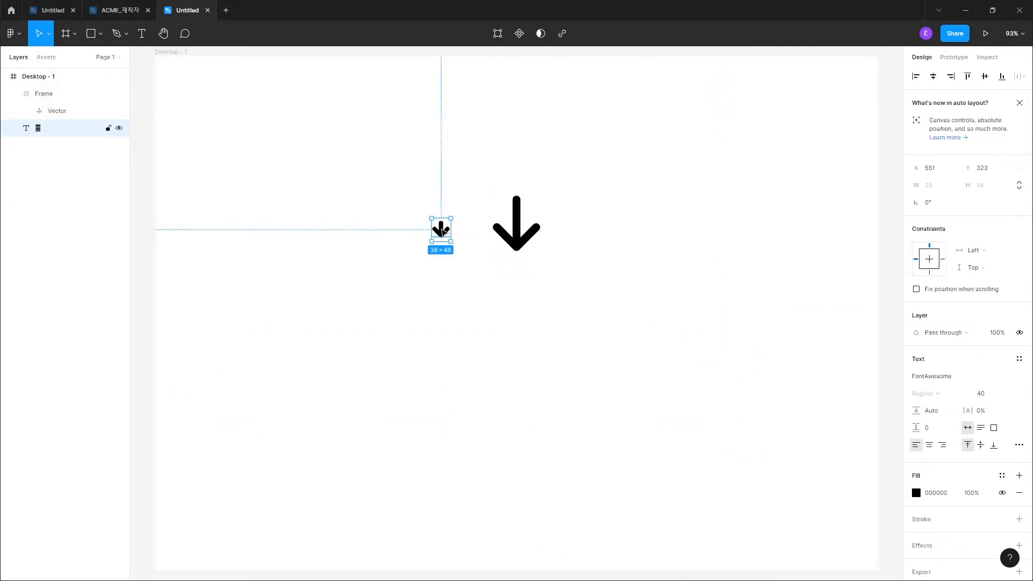
left_click(520, 234)
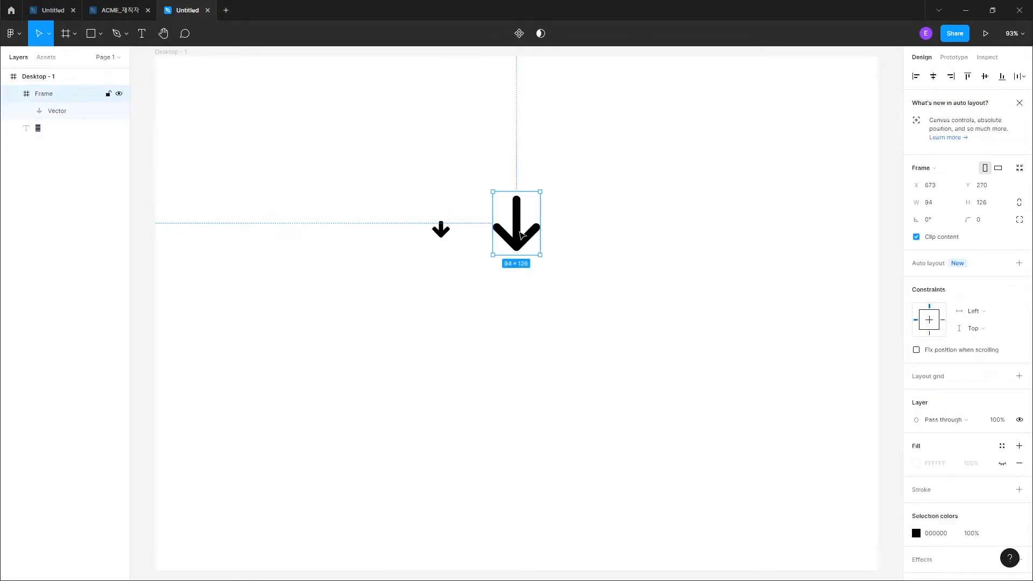
left_click(442, 230)
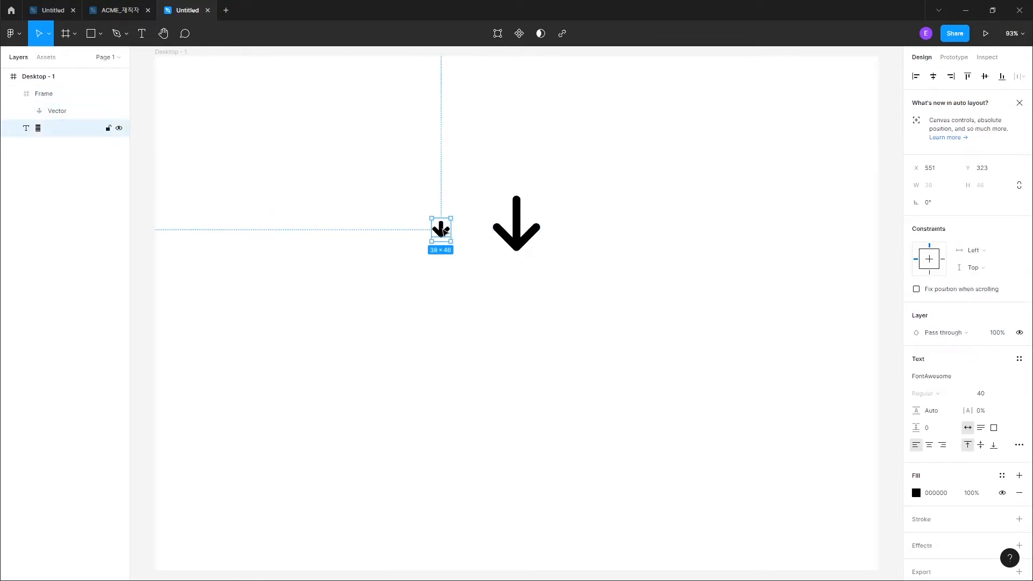
Step: Set the small arrow glyph's font size to 96 and nudge it back into place beside the vector arrow
left_click(517, 226)
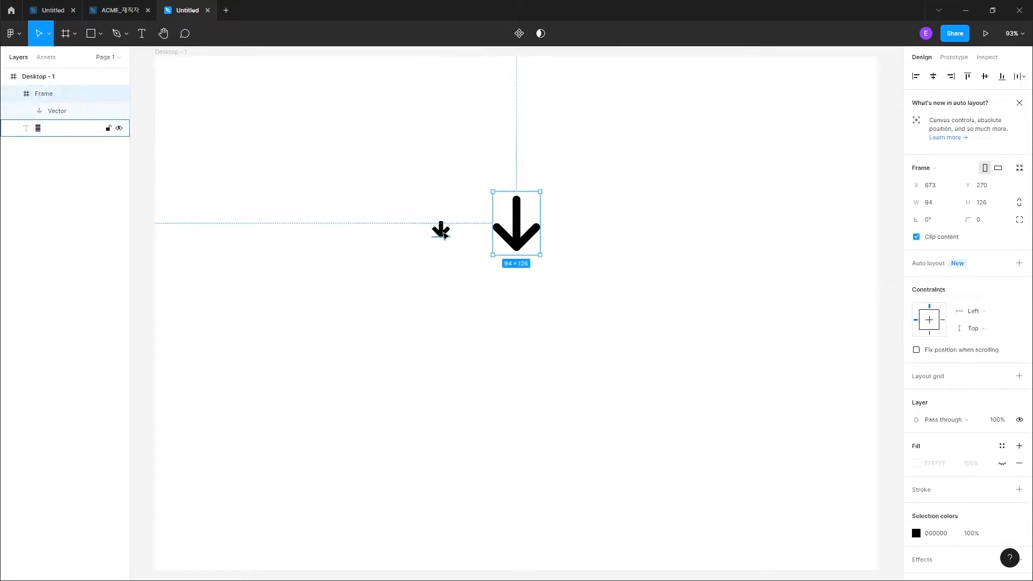
left_click(443, 223)
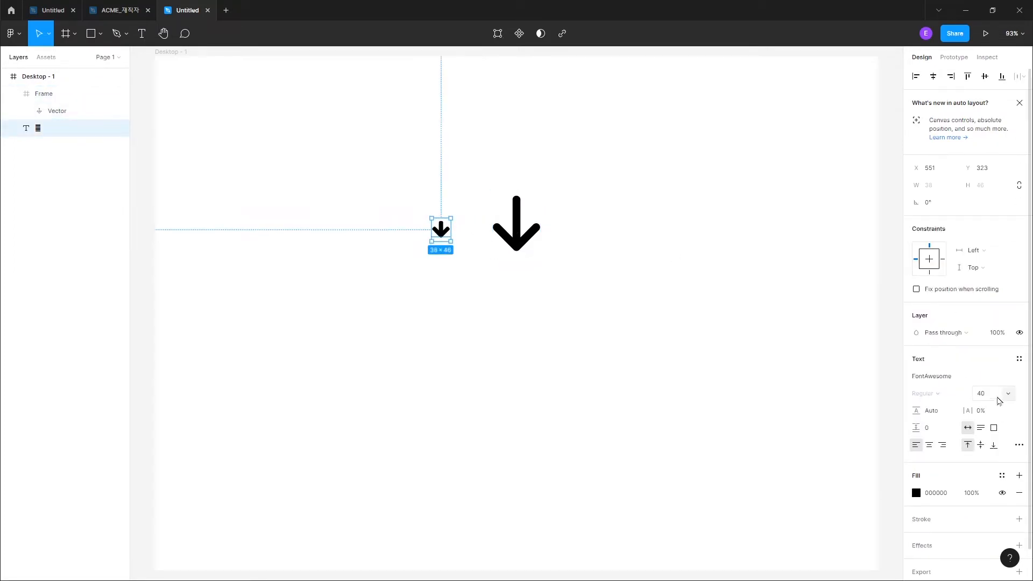
left_click(1008, 396)
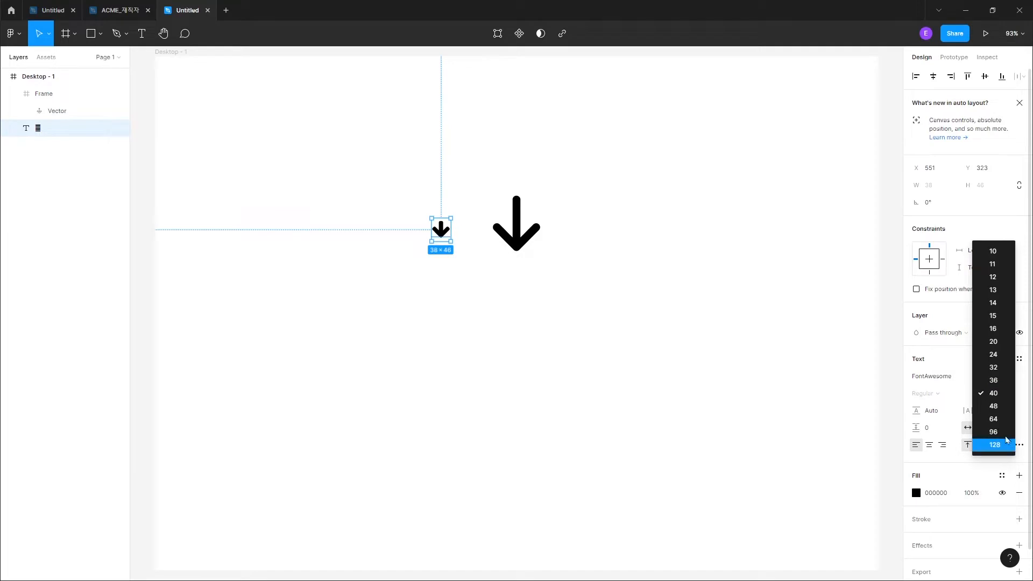
left_click(994, 431)
left_click_drag(465, 253, 449, 241)
left_click(647, 231)
Step: Move the enlarged arrow glyph farther away from the vector arrow, to X 488, Y 299
left_click(520, 240)
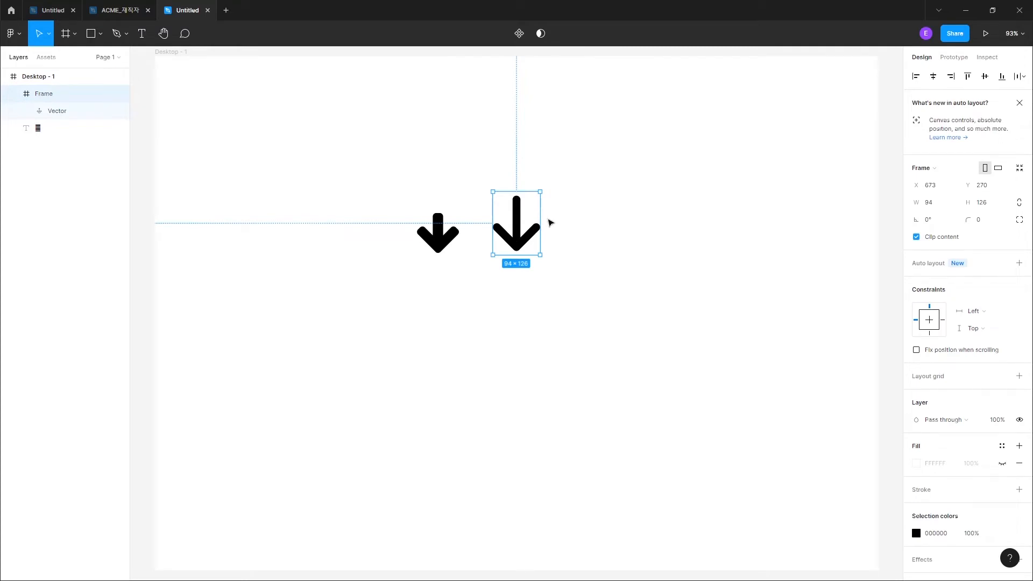
left_click(439, 230)
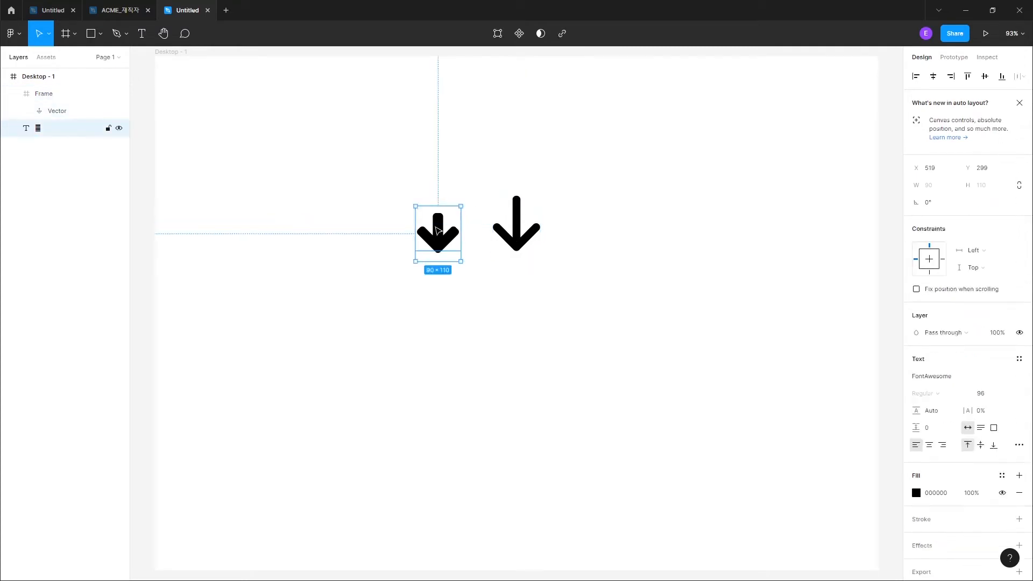
left_click_drag(438, 241, 459, 258)
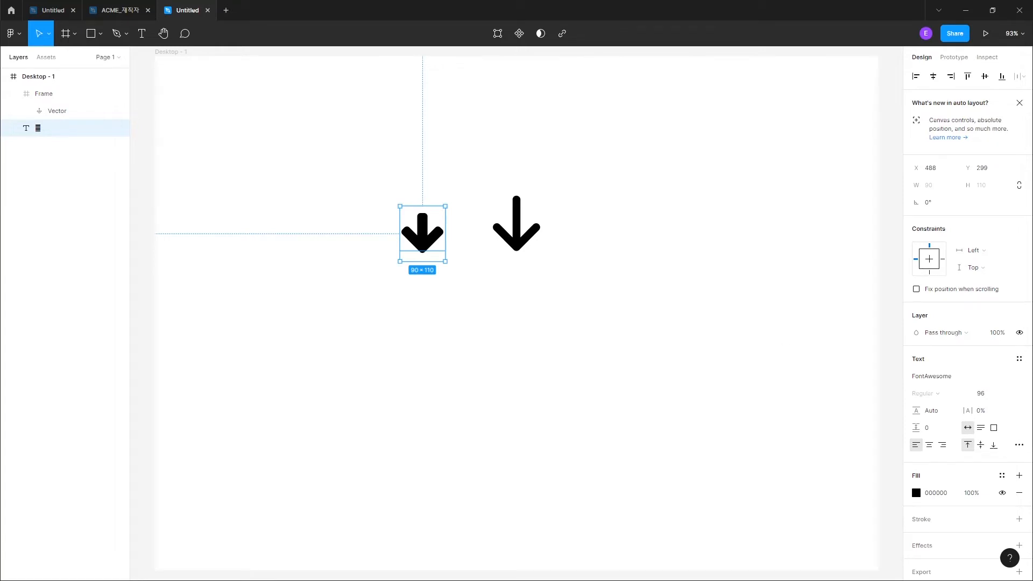
Step: Switch to Notepad, add the address fonts.google.com below a blank line after "arrow", and copy it
key("alt+Tab")
key("Return")
key("Return")
type("fonts.oogo")
key("BackSpace")
key("BackSpace")
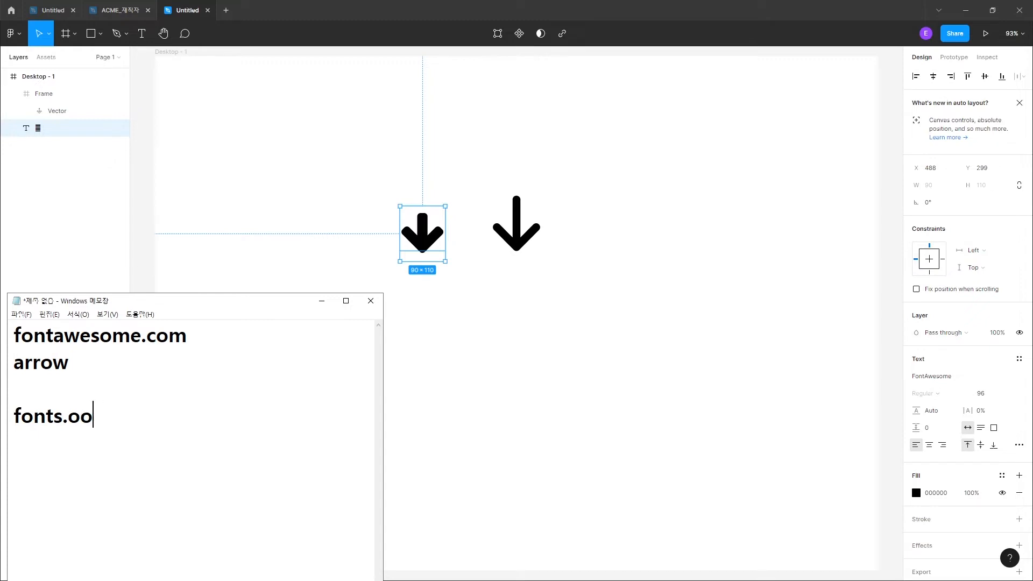
key("BackSpace")
key("BackSpace")
type("google.com")
key("shift+Home")
key("ctrl+c")
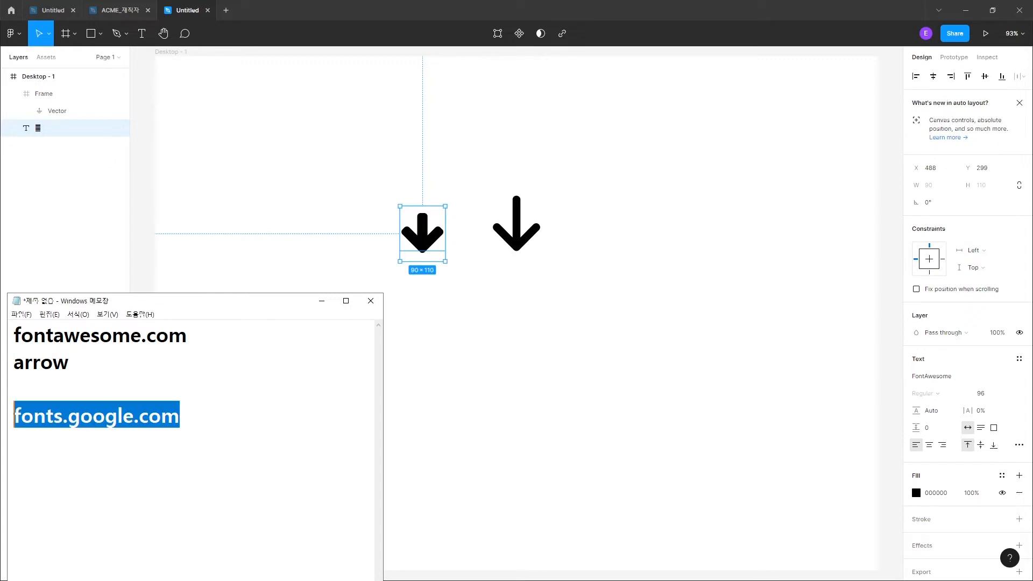
Step: Switch to the browser, open fonts.google.com in a new tab and look over its Icons page
key("alt+Tab")
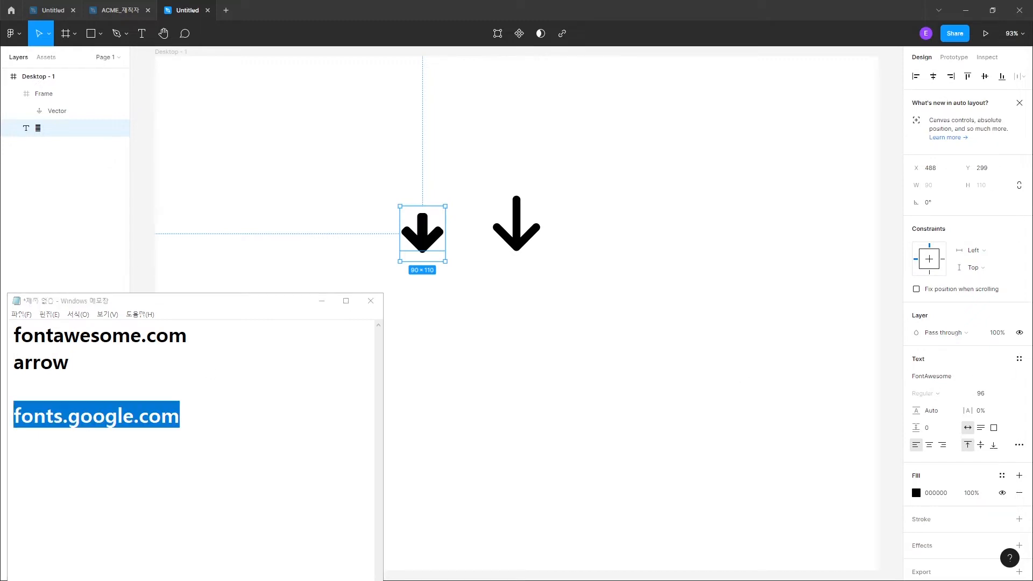
key("alt+Tab")
key("ctrl+v")
key("Return")
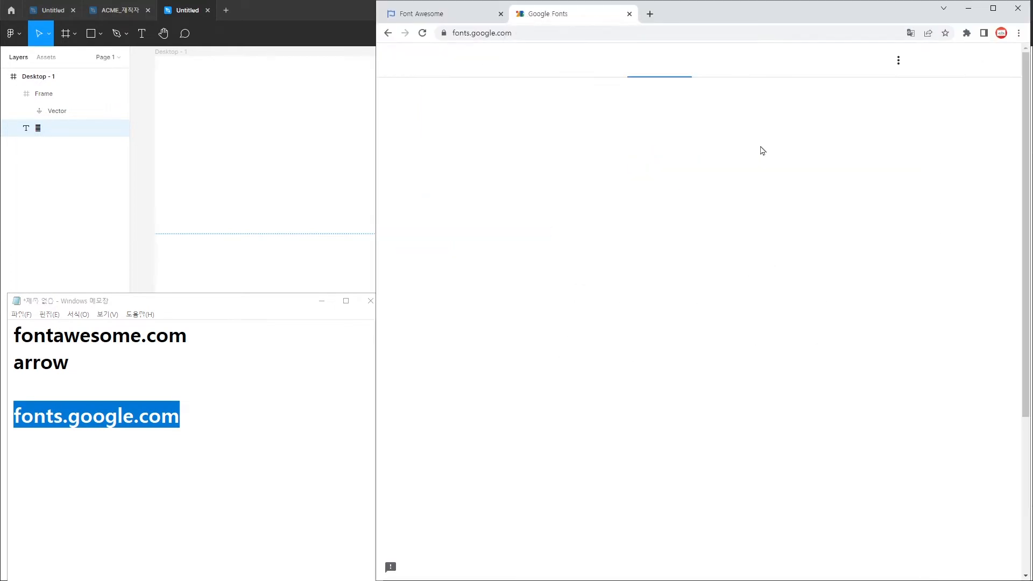
left_click(720, 63)
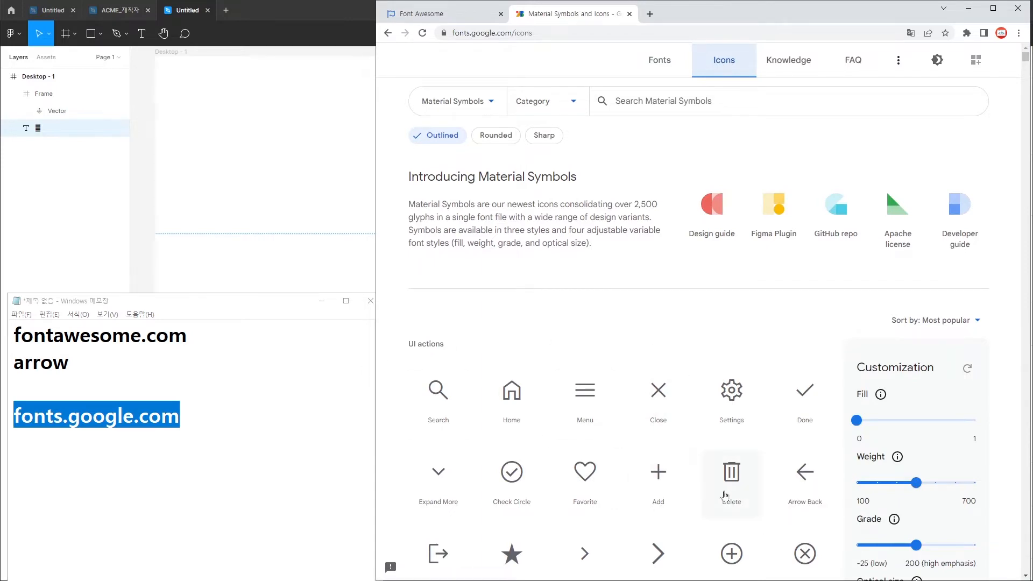
scroll(729, 474, "down", 2)
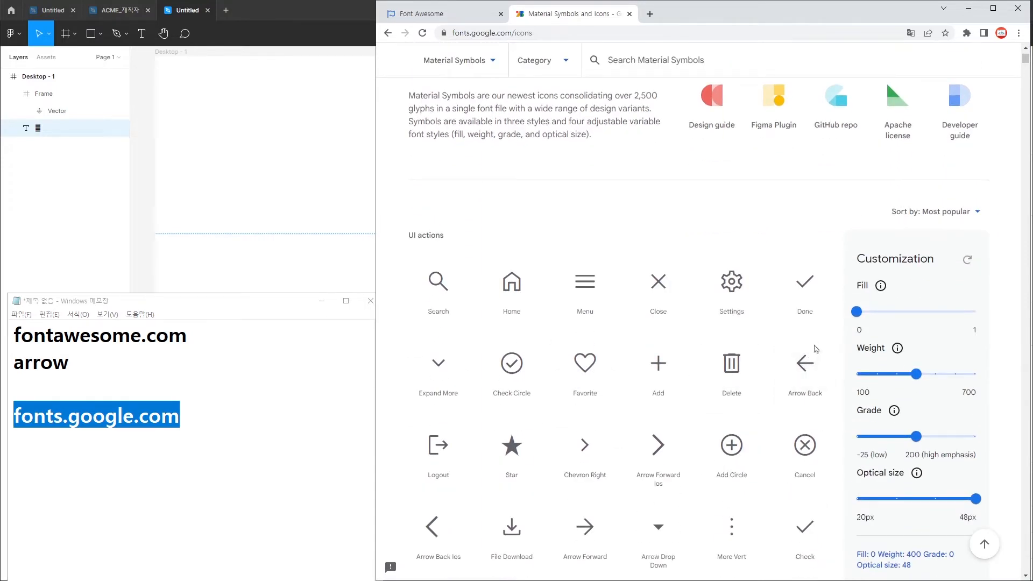
scroll(681, 214, "up", 3)
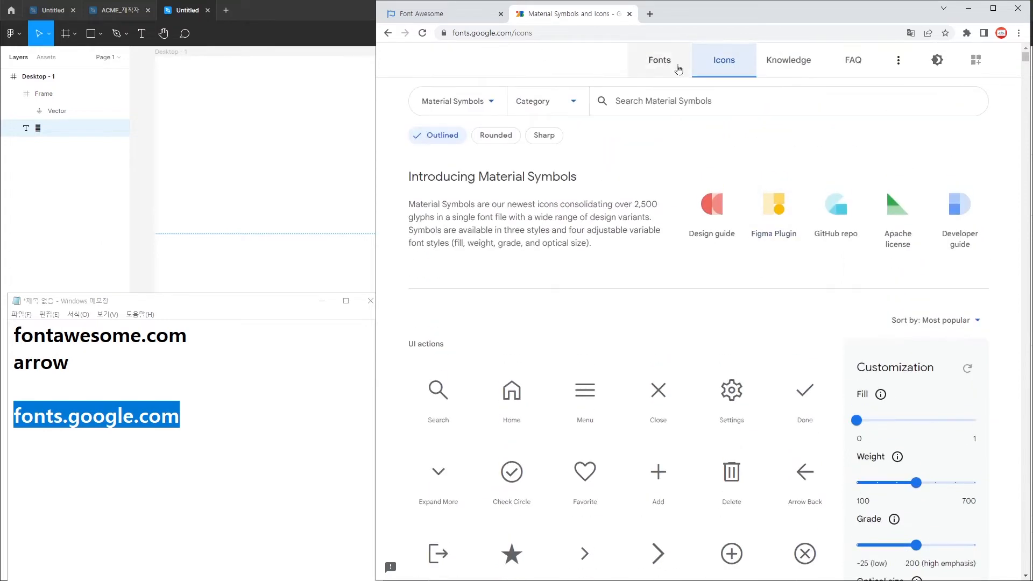
Step: Open the Roboto family's page in the Google Fonts catalogue and locate the option for downloading the family
left_click(665, 63)
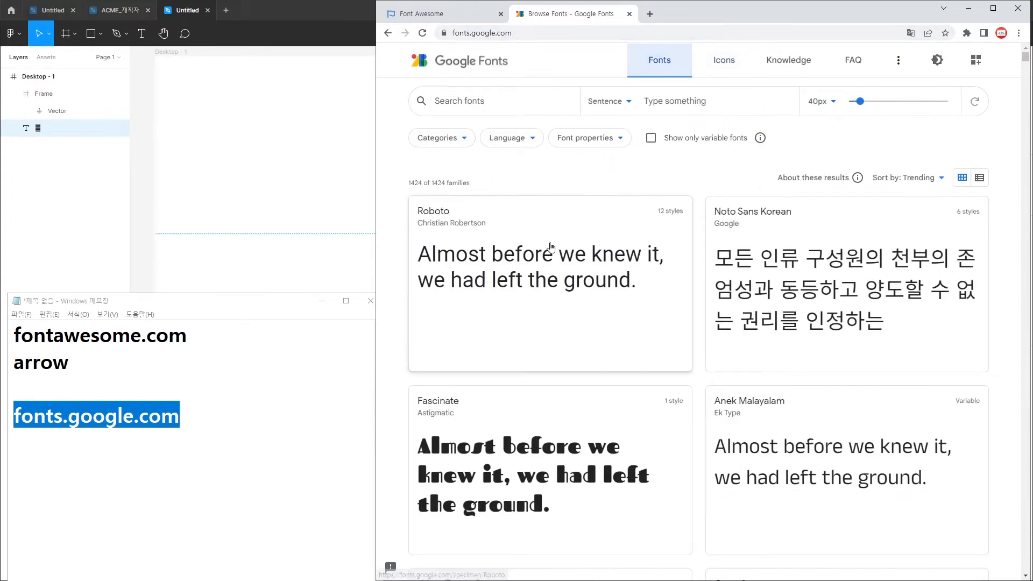
left_click(514, 267)
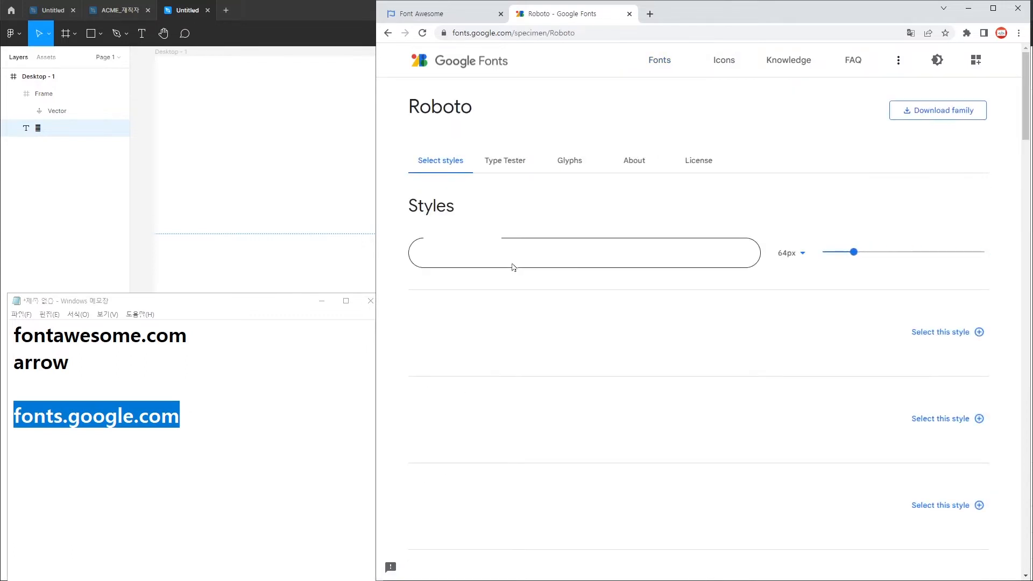
mouse_move(879, 92)
left_mouse_down()
mouse_move(898, 126)
mouse_move(993, 128)
left_mouse_up()
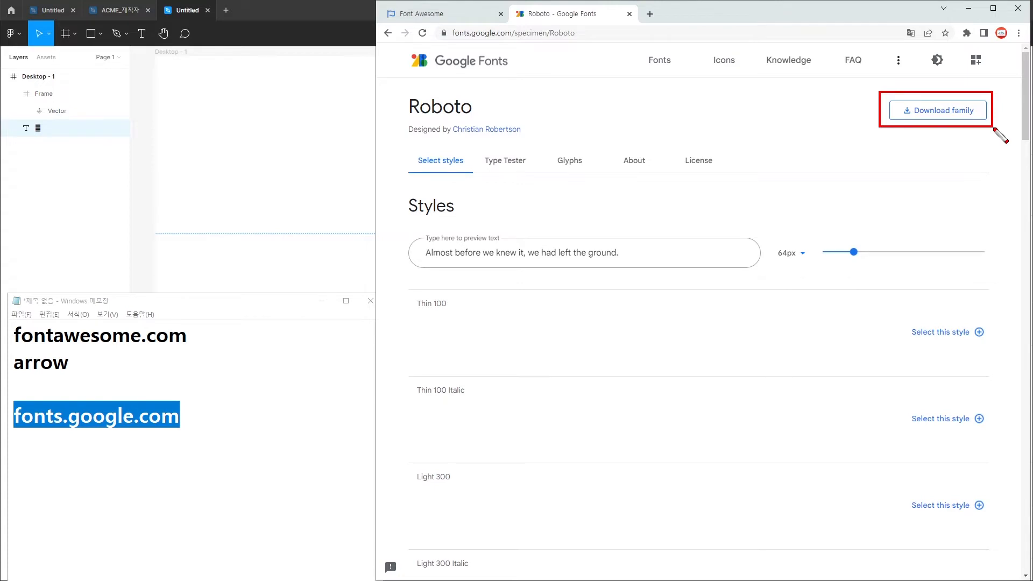
Step: Open the Home icon's details among the Google icons and examine its stylesheet link, style code and icon-insertion snippet
left_click(724, 60)
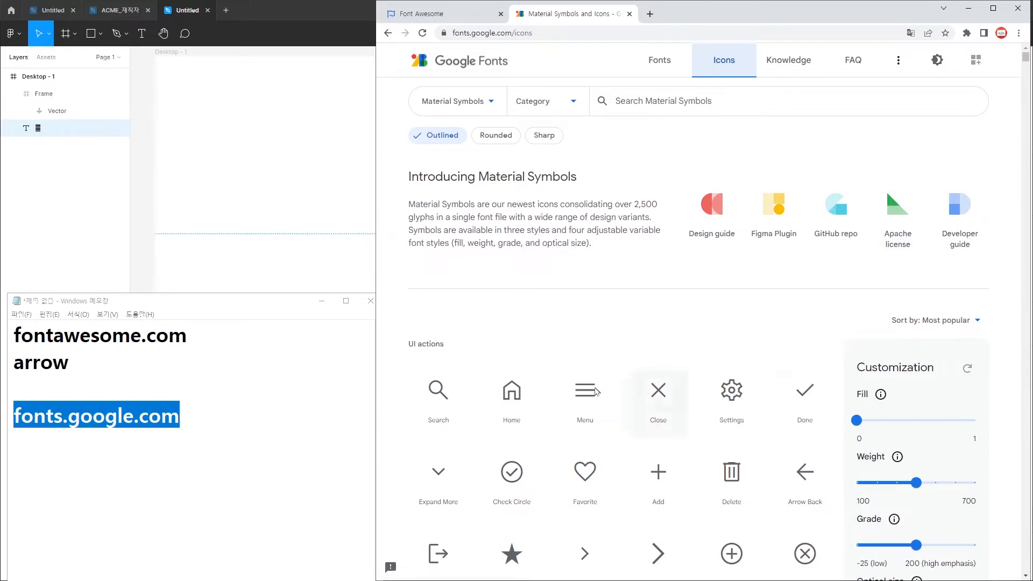
left_click(516, 395)
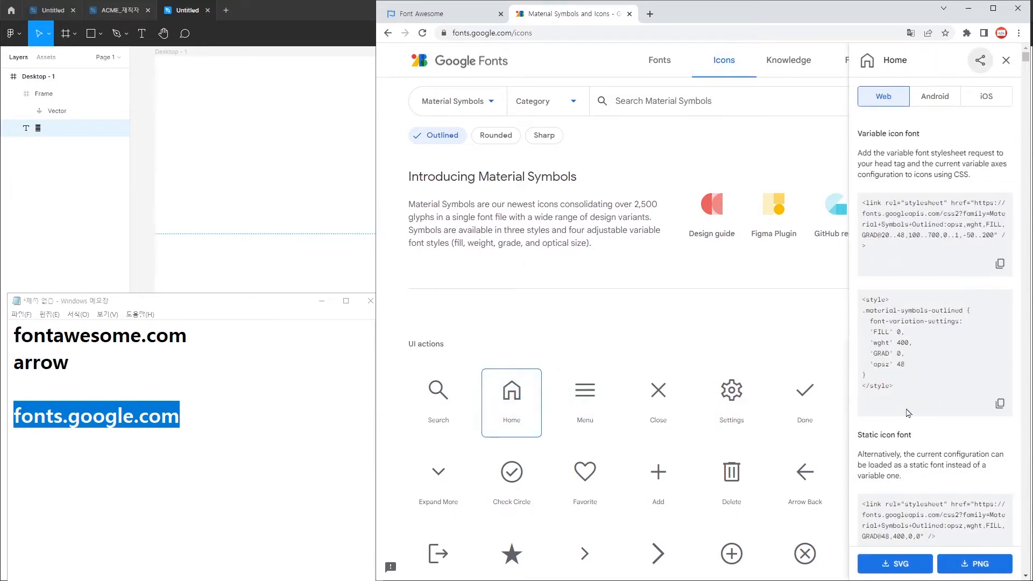
scroll(943, 445, "down", 1)
scroll(942, 444, "up", 1)
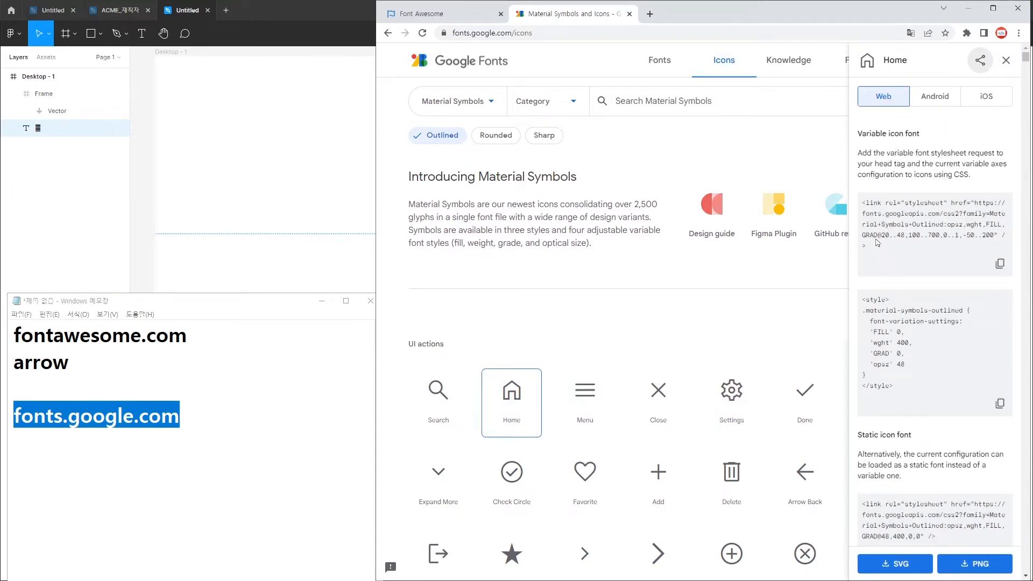
left_click_drag(1006, 259, 1009, 258)
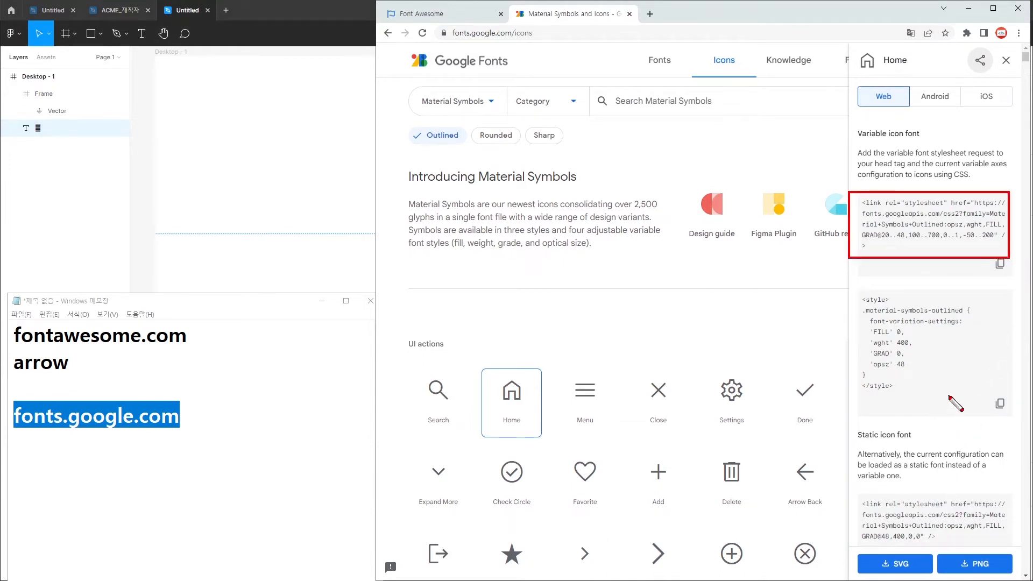
left_click_drag(854, 286, 869, 396)
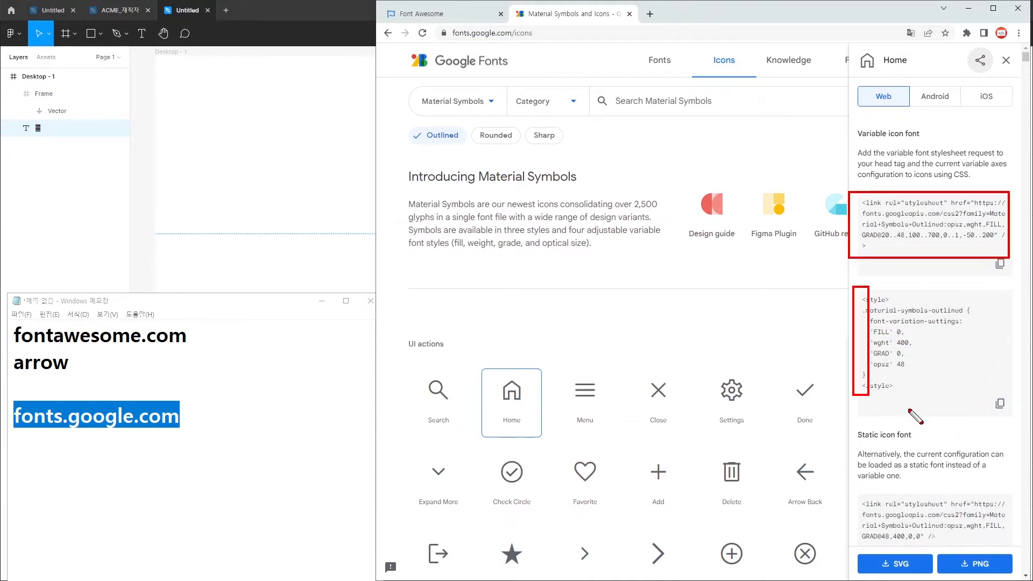
key("Escape")
scroll(942, 395, "down", 3)
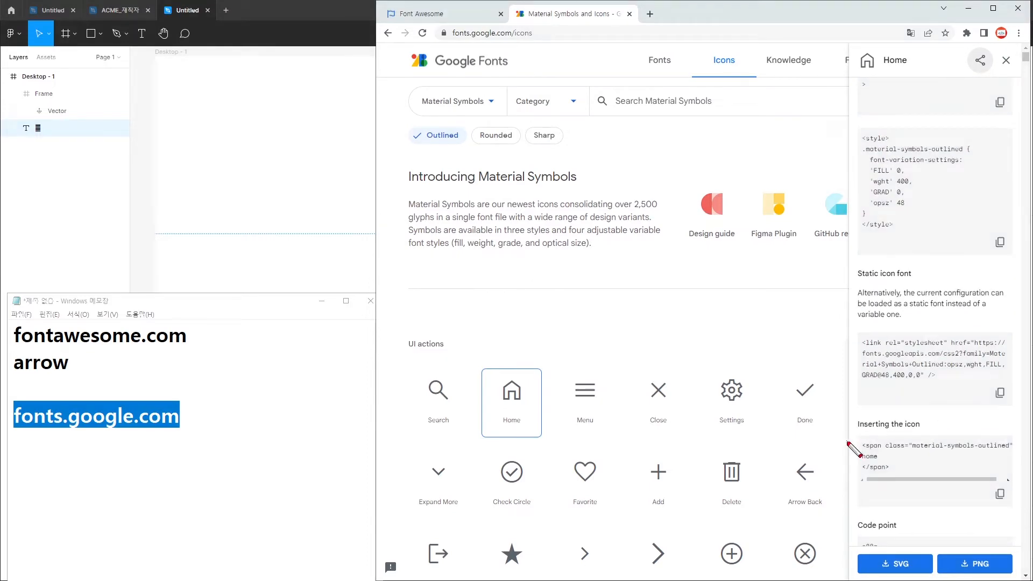
mouse_move(839, 439)
left_mouse_down()
mouse_move(865, 480)
mouse_move(1017, 482)
left_mouse_up()
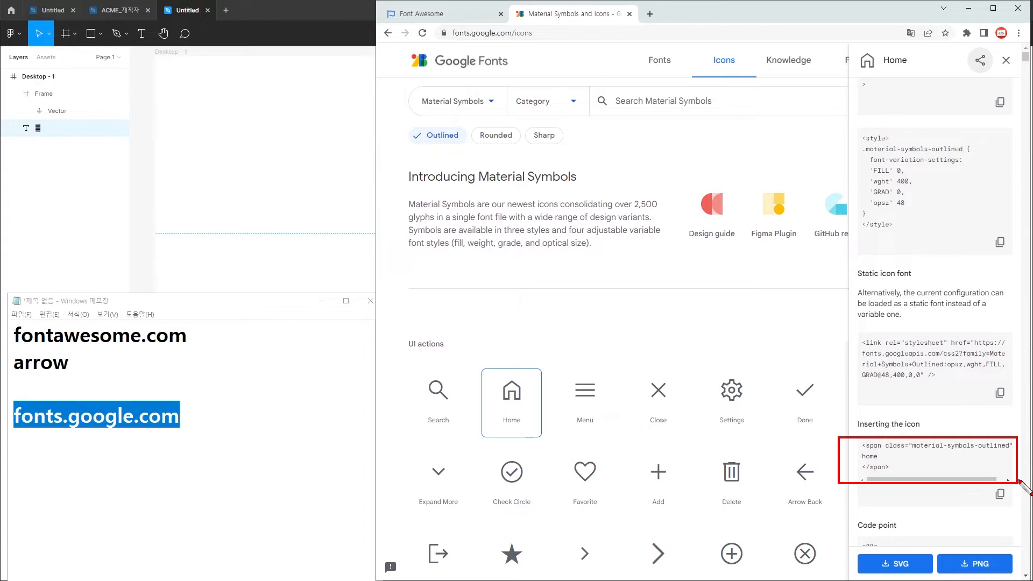
left_click_drag(857, 451, 886, 463)
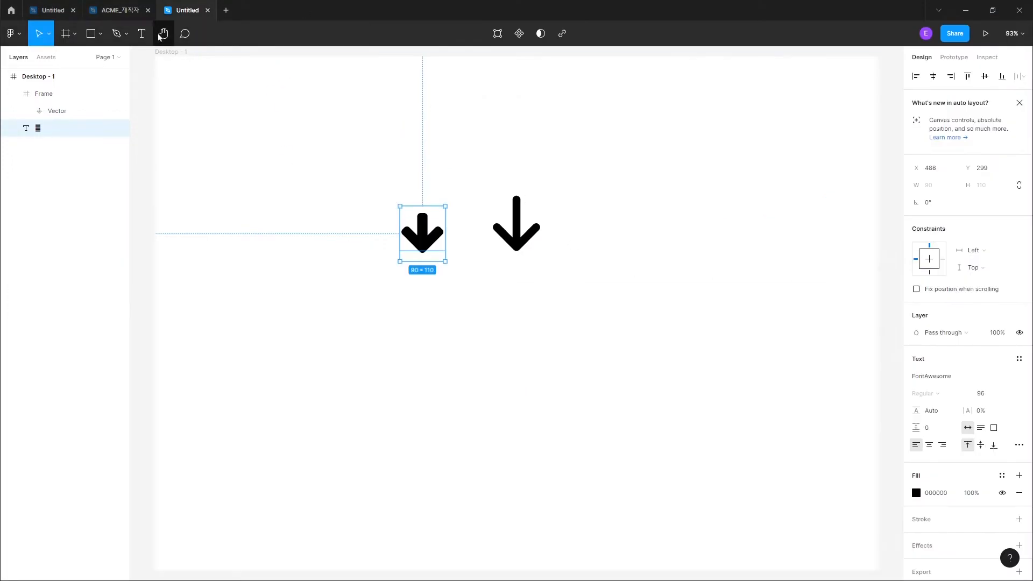
Step: Back in Figma, add a text layer reading "home" in the empty area beside the vector arrow
left_click(143, 34)
left_click(605, 232)
type("home")
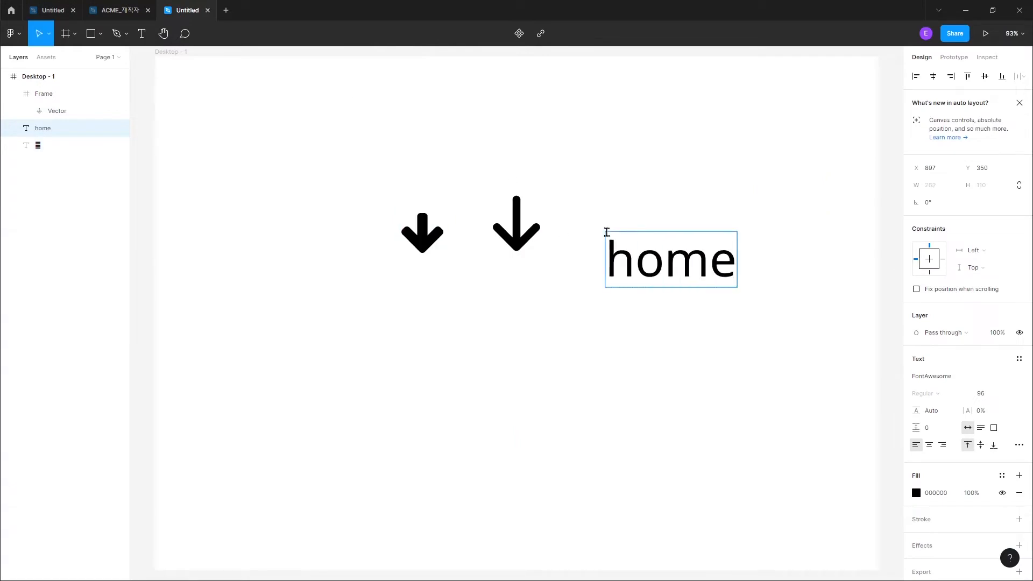
Step: Set the font of the whole "home" text to Material Icons
key("ctrl+a")
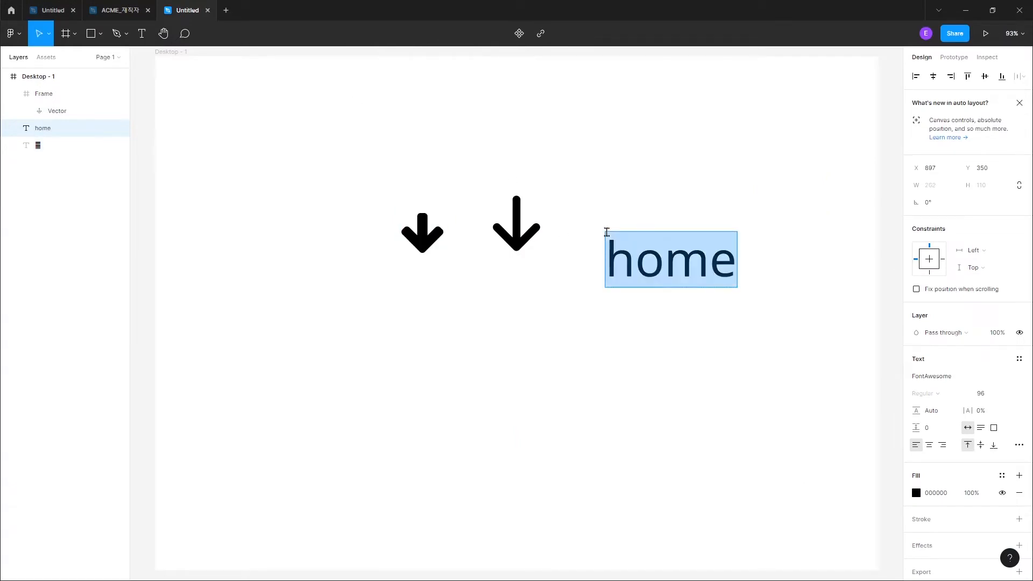
left_click(950, 376)
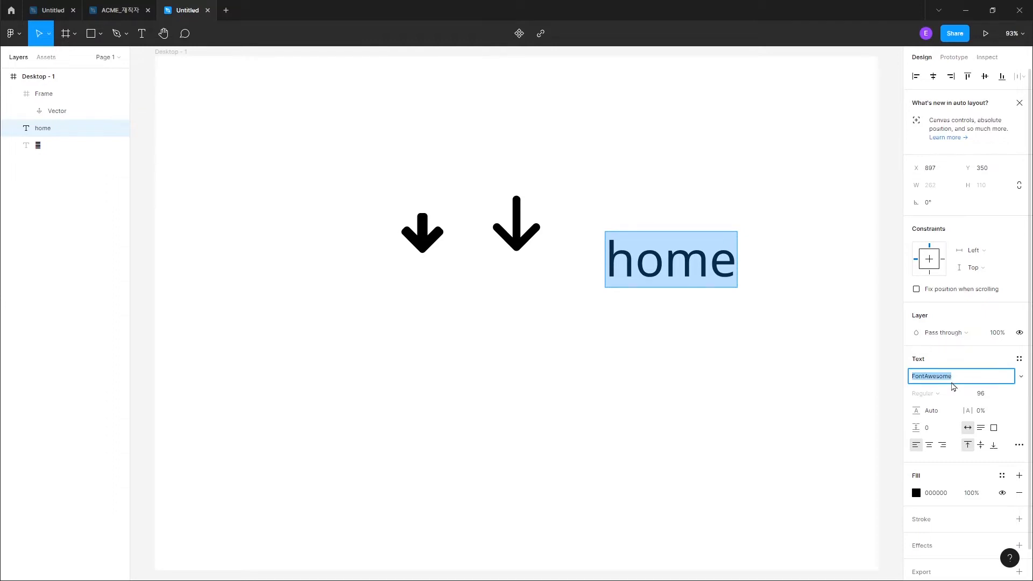
type("Material Icons")
key("Return")
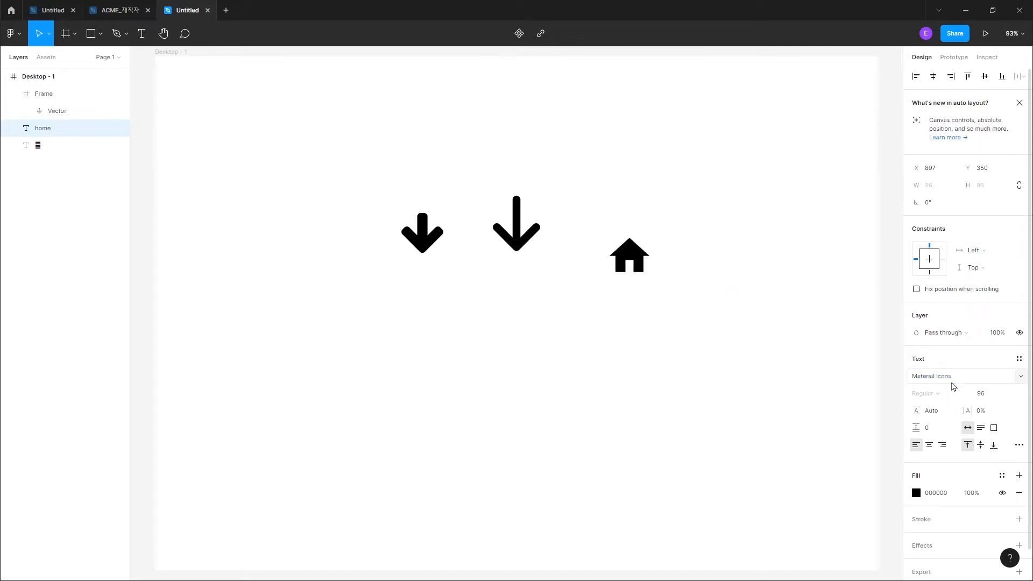
Step: Open the house icon for text editing and select its glyph to inspect how it behaves as text
double_click(629, 256)
left_click(630, 257)
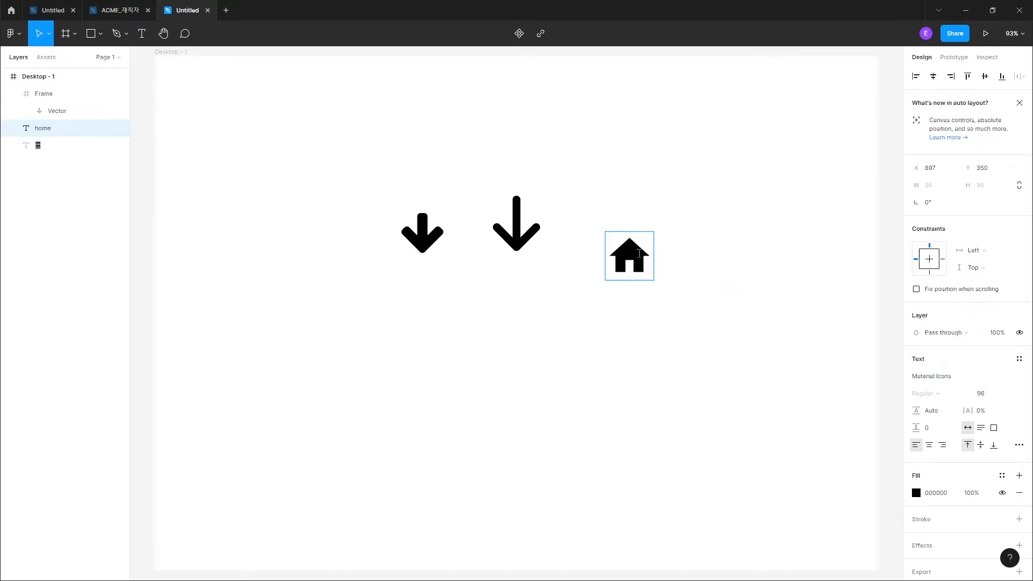
left_click_drag(648, 257, 592, 255)
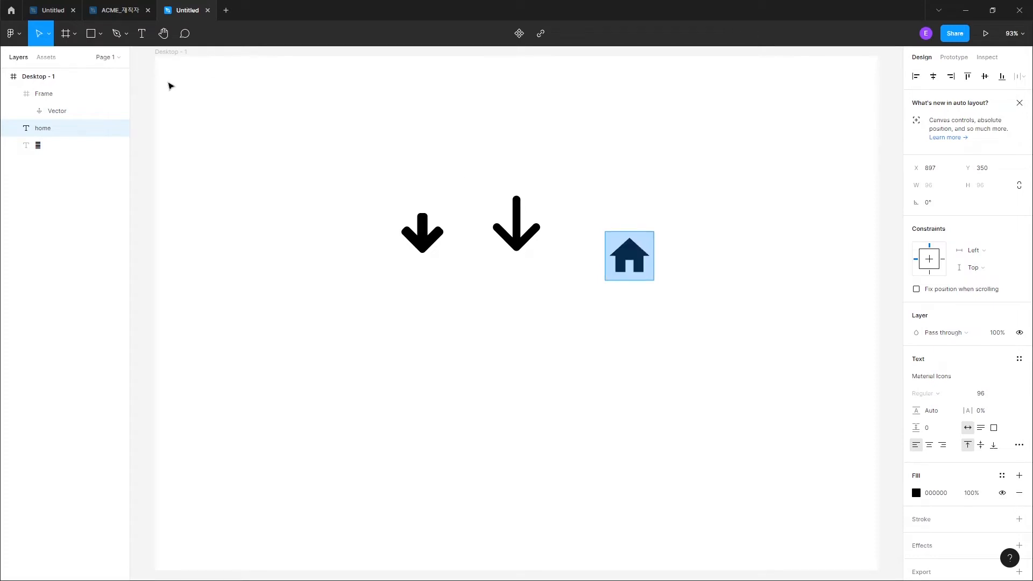
key("Escape")
Step: Move the house icon up into line with the two arrows, closer to the vector arrow, and deselect it
mouse_move(627, 254)
left_mouse_down()
mouse_move(625, 220)
mouse_move(619, 237)
left_mouse_up()
left_click(698, 235)
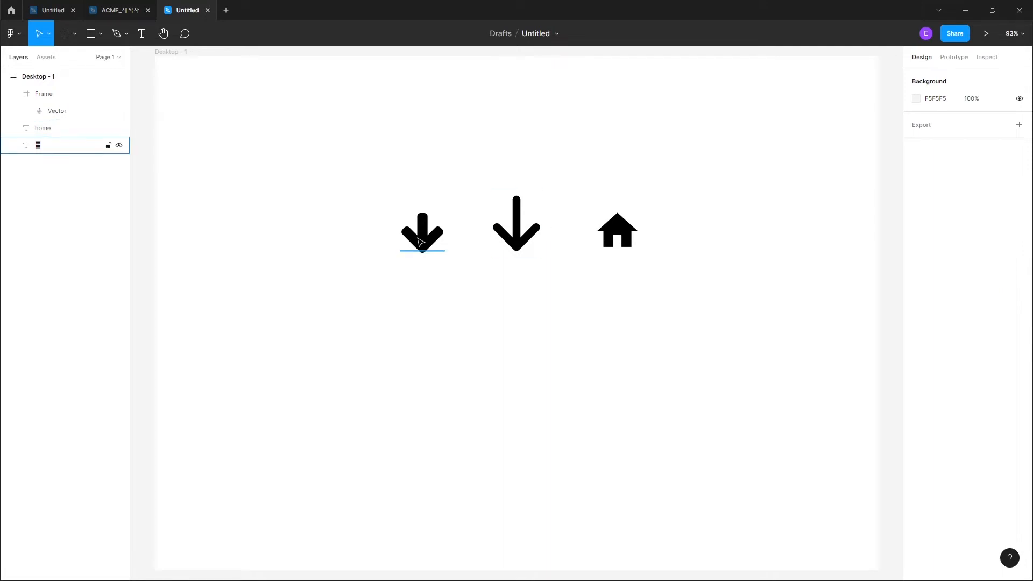
left_click_drag(618, 231, 604, 232)
left_click(716, 237)
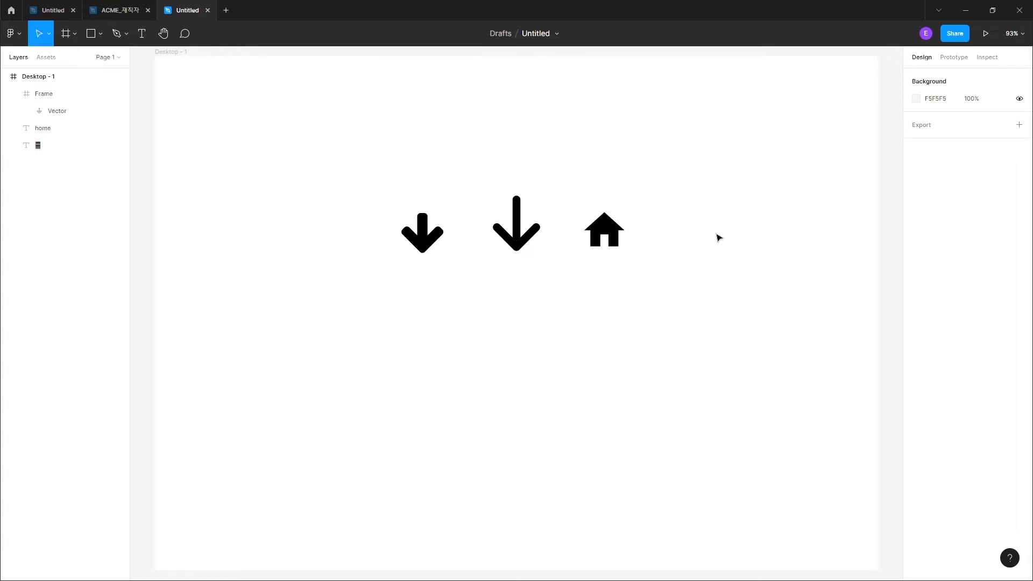
Step: Leave the design file for the Figma home file browser and open the Community page
left_click(13, 34)
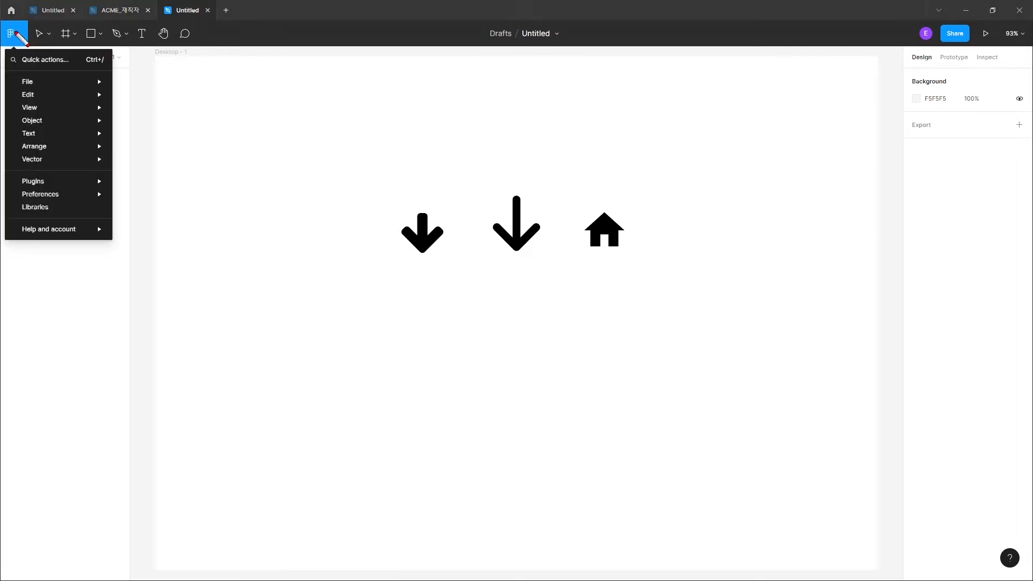
left_click(13, 33)
left_click(11, 9)
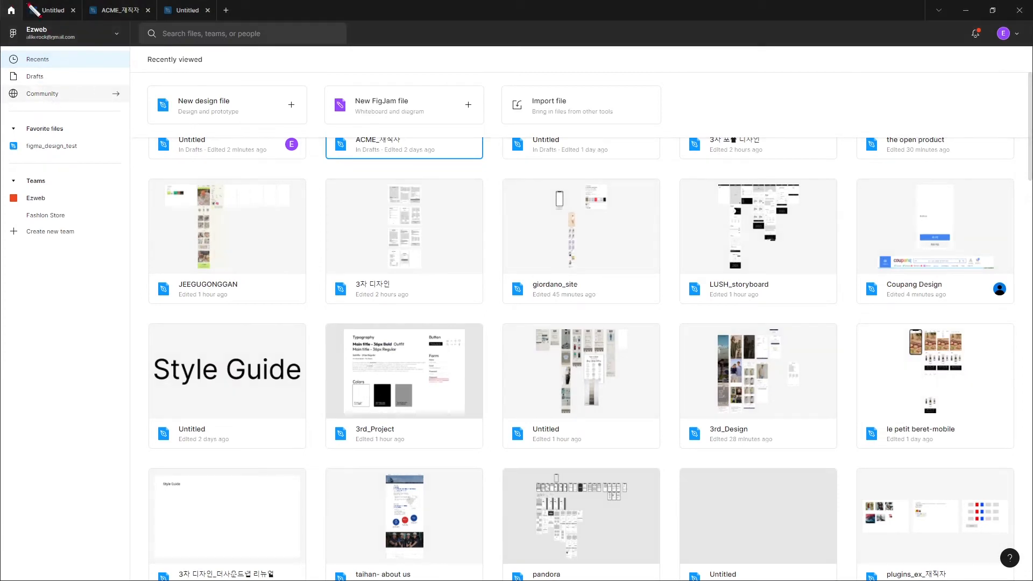
left_click_drag(6, 24, 2, 21)
left_click_drag(101, 83, 5, 112)
key("Escape")
left_click(42, 94)
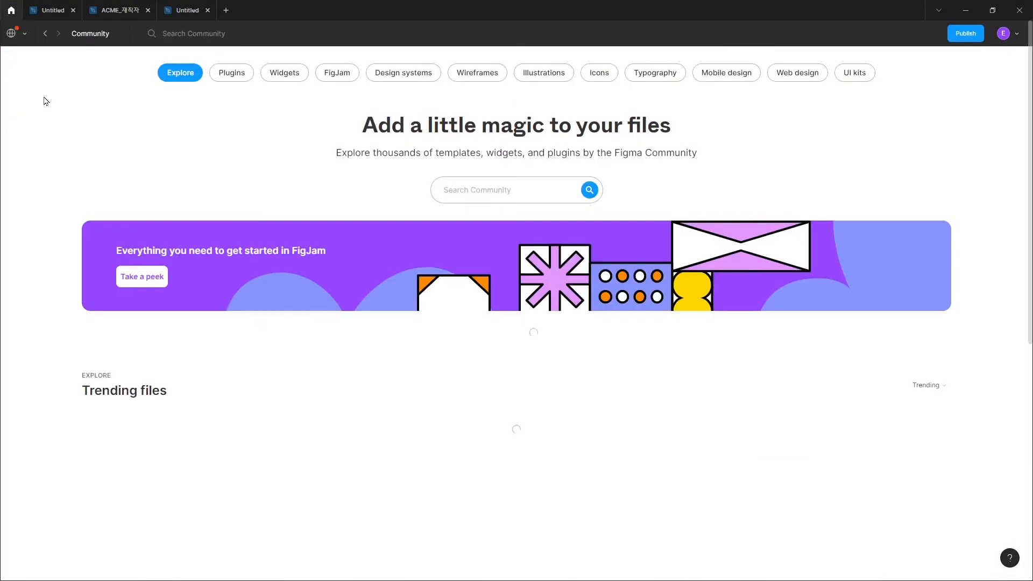
Step: Search the Figma Community for "fontawesome"
left_click_drag(148, 23, 235, 46)
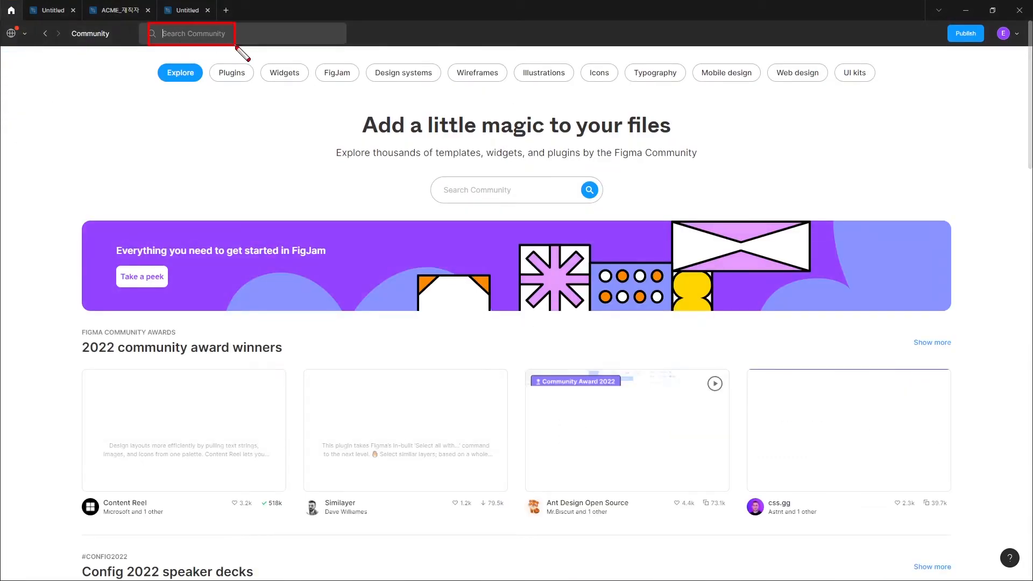
key("Escape")
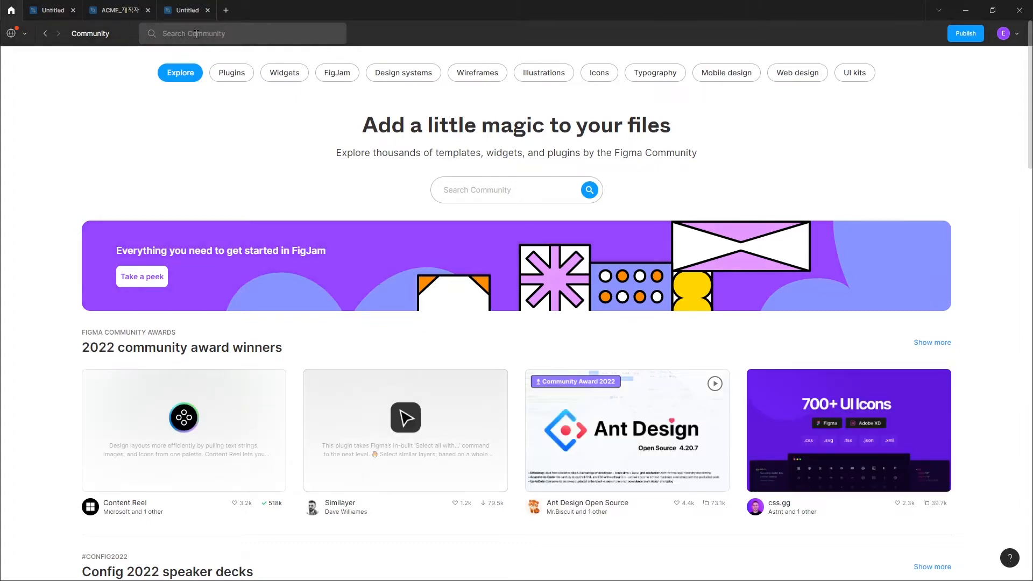
left_click(196, 34)
type("fontawesome")
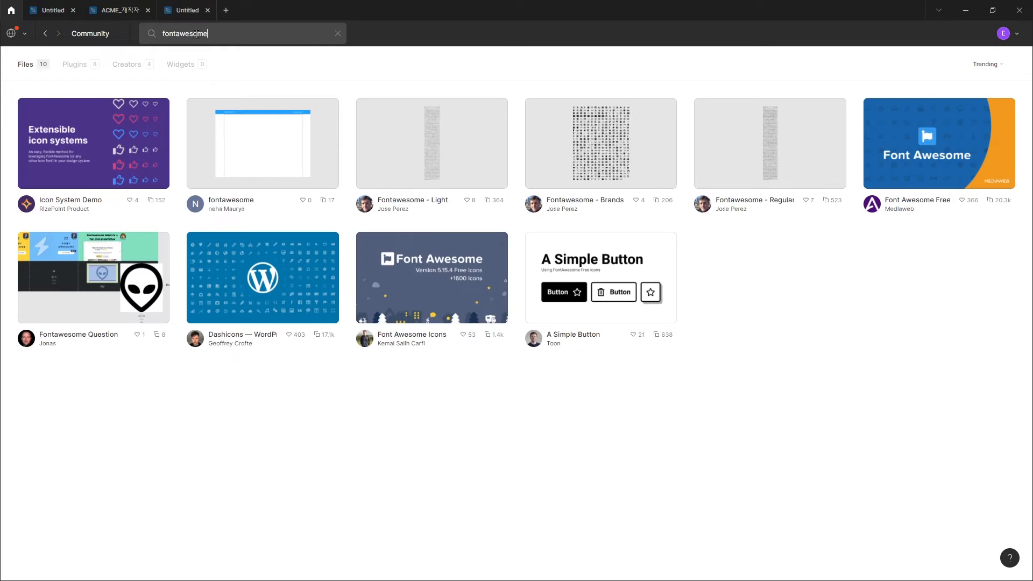
Step: Show only the plugins among the "fontawesome" results and locate the Font Awesome Icons plugin
key("ctrl+2")
left_click_drag(54, 51, 113, 81)
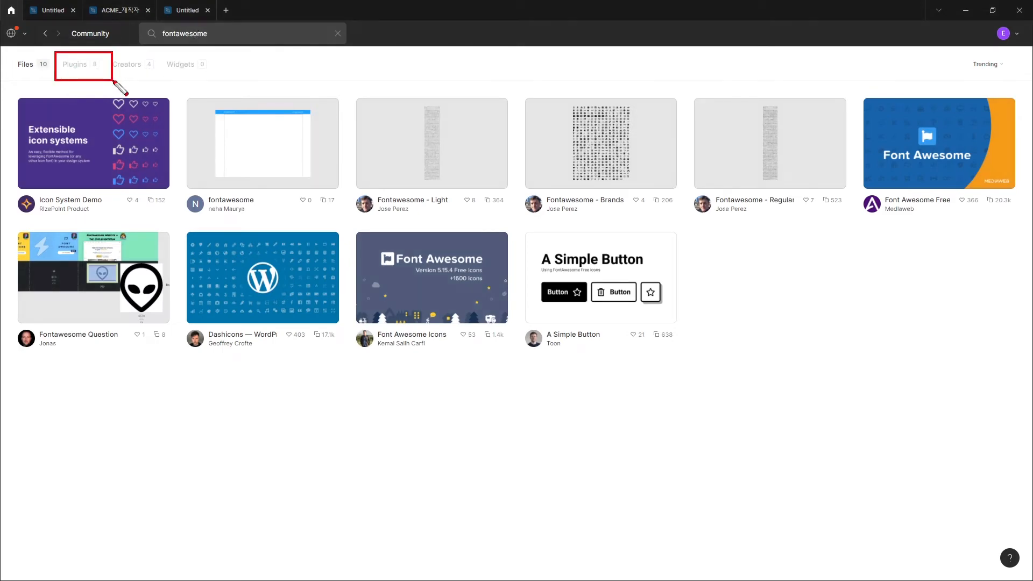
key("Escape")
left_click(79, 67)
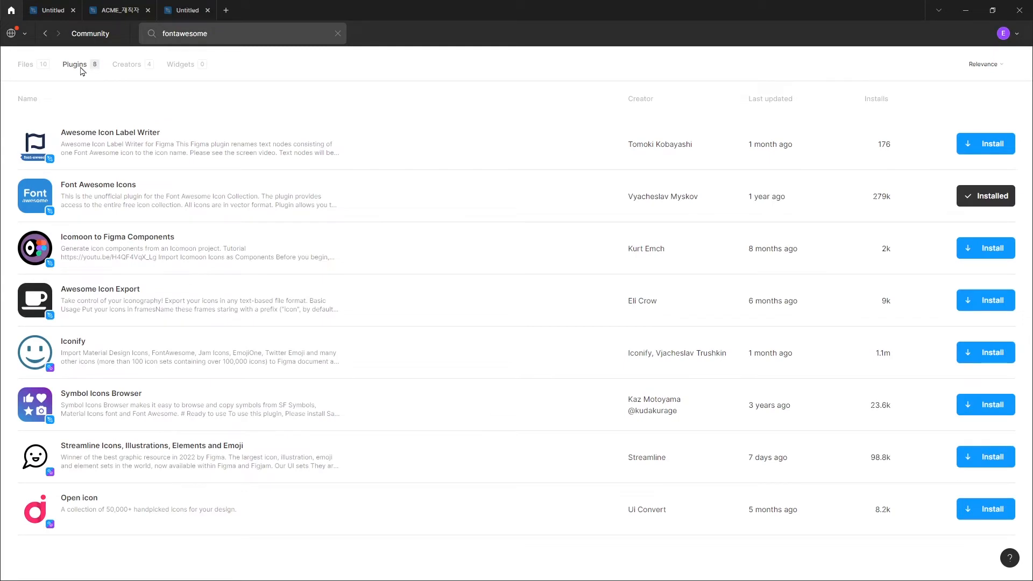
key("ctrl+2")
mouse_move(15, 168)
left_mouse_down()
mouse_move(37, 226)
mouse_move(333, 221)
left_mouse_up()
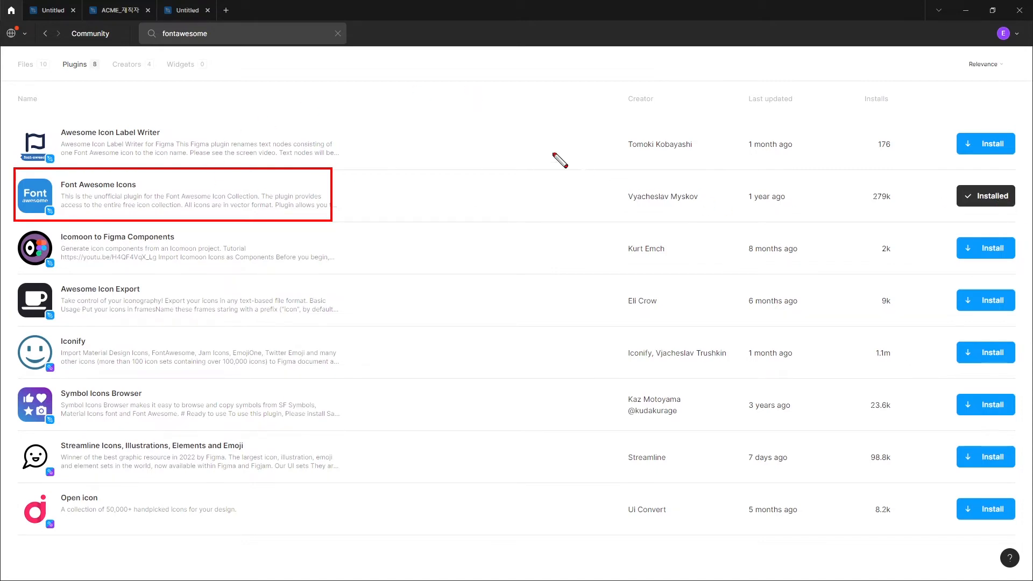
key("Escape")
Step: Return to the icon design file, run the Font Awesome Icons plugin, and move its window clear of the three icons
left_click(190, 12)
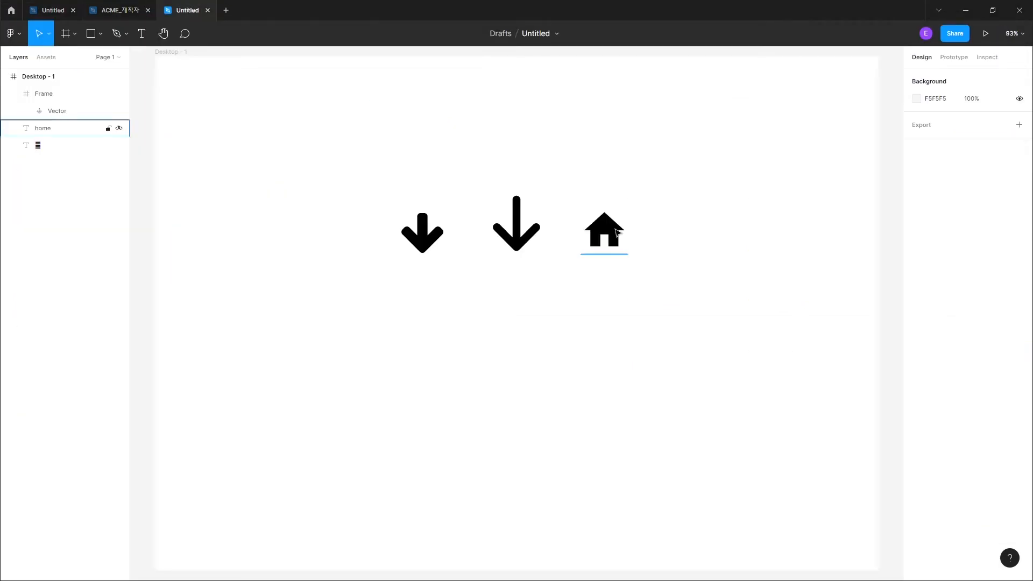
right_click(700, 226)
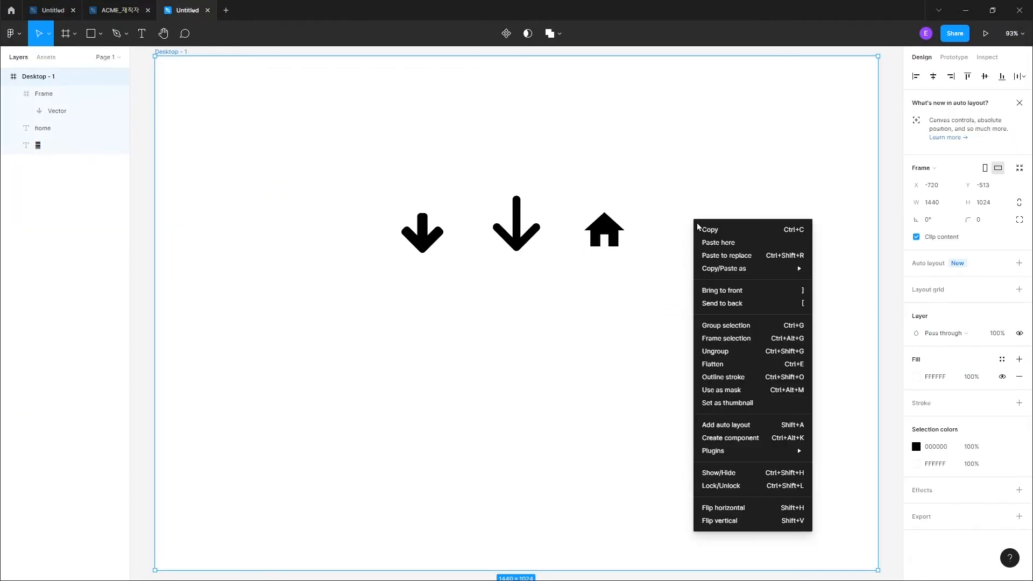
left_click(699, 196)
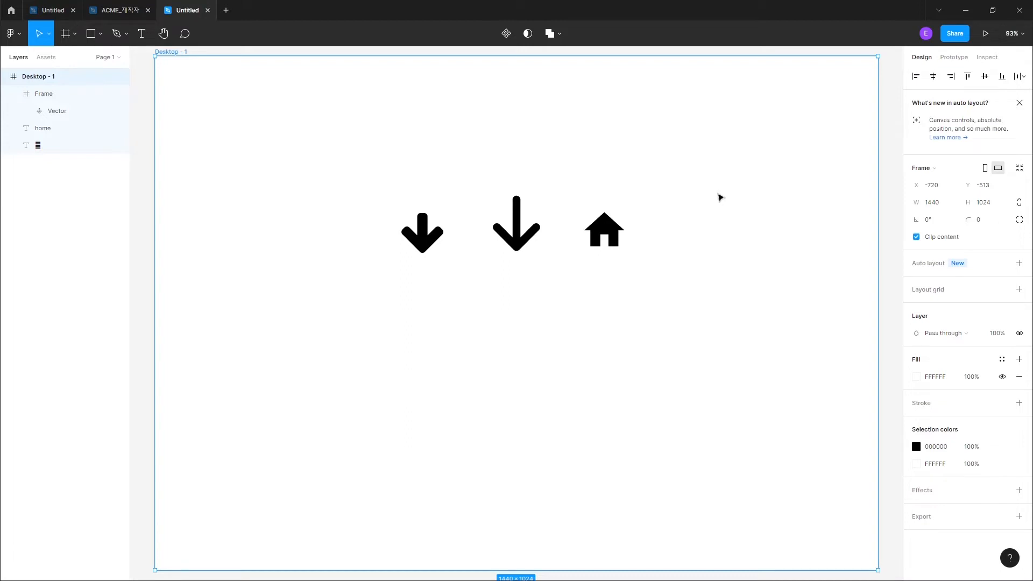
right_click(700, 217)
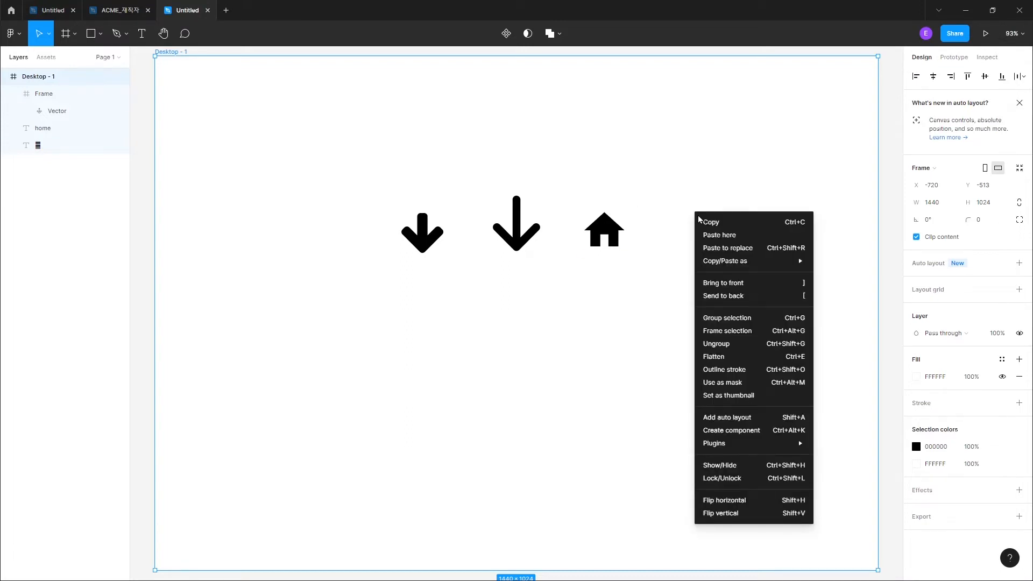
mouse_move(766, 447)
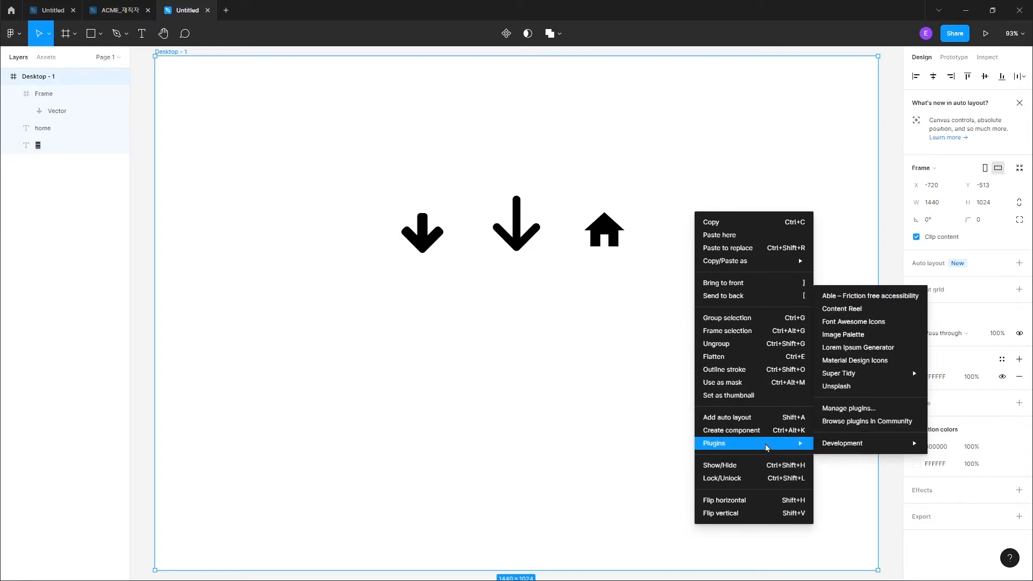
left_click(881, 322)
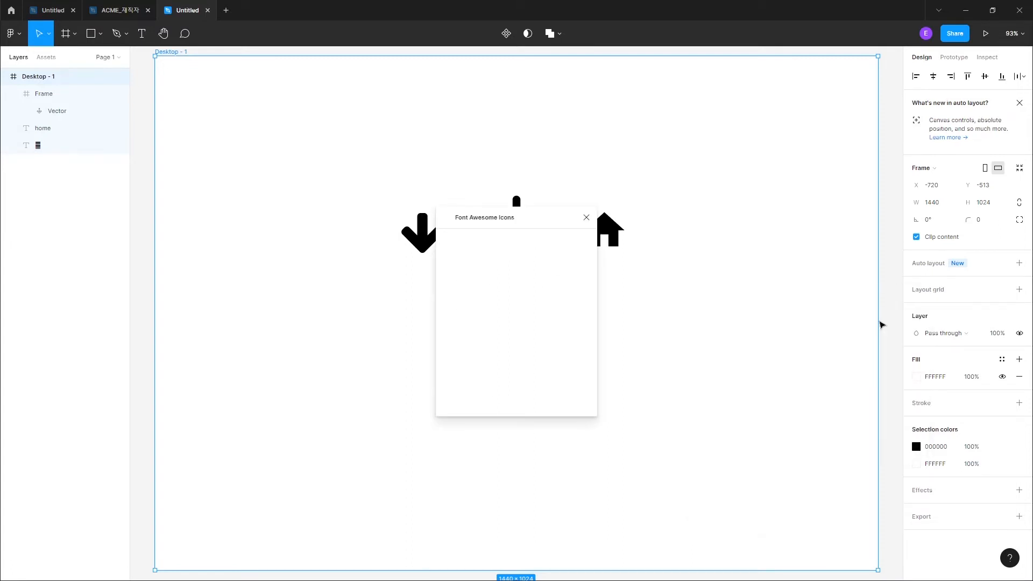
left_click_drag(525, 216, 792, 229)
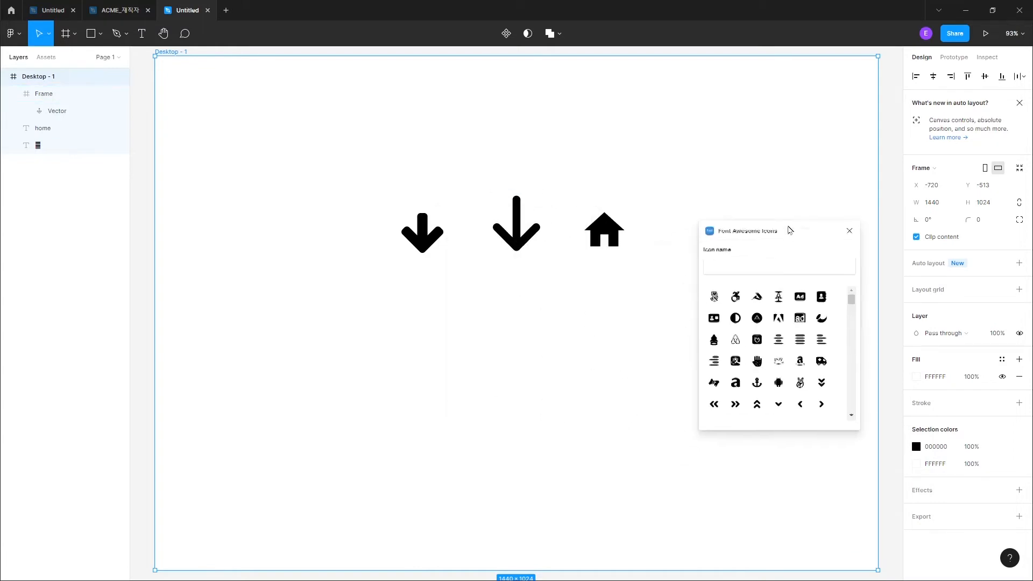
Step: Insert the address-book icon from the Font Awesome Icons plugin and select its vector on the canvas
left_click(741, 264)
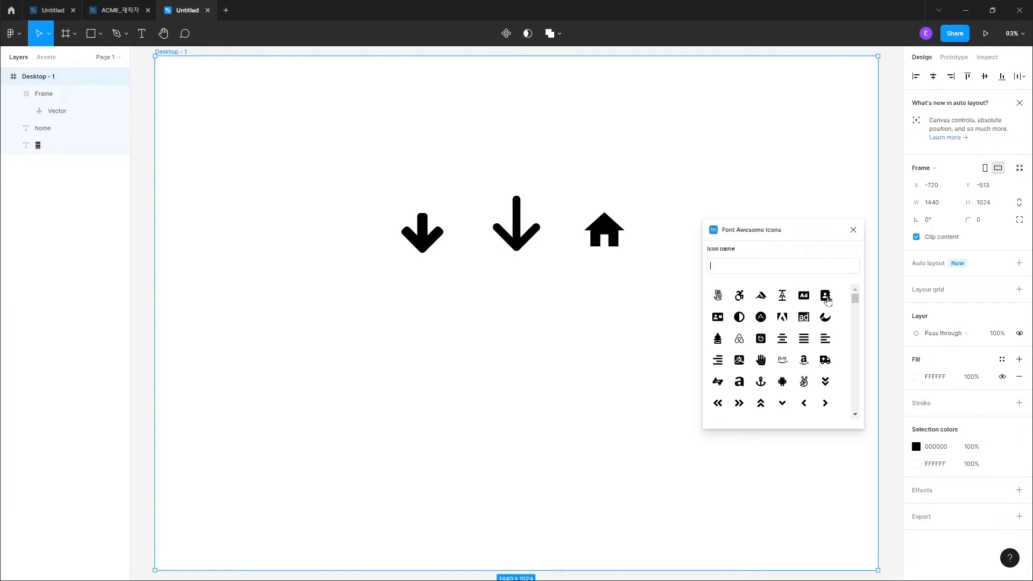
left_click(826, 296)
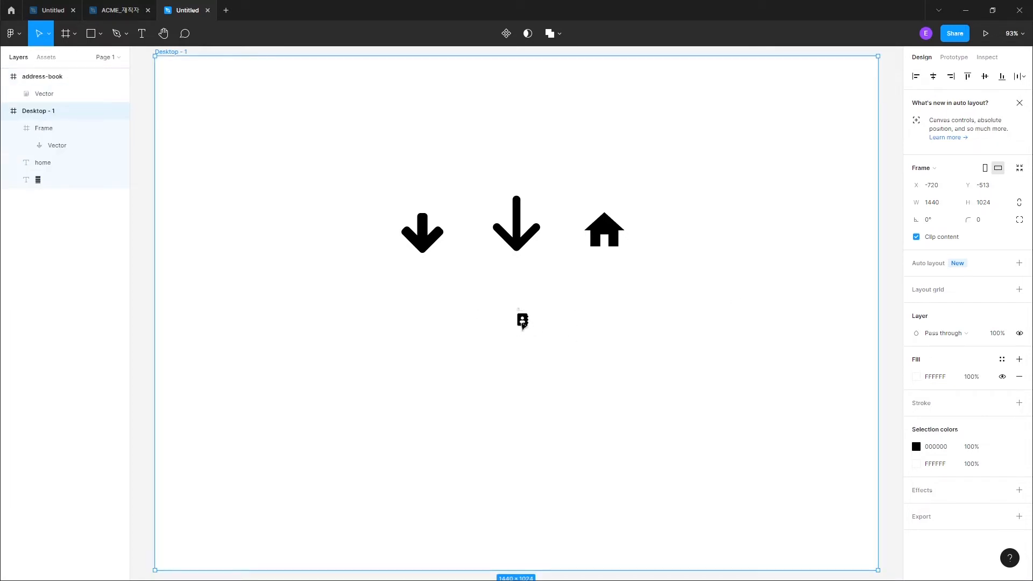
left_click(522, 320)
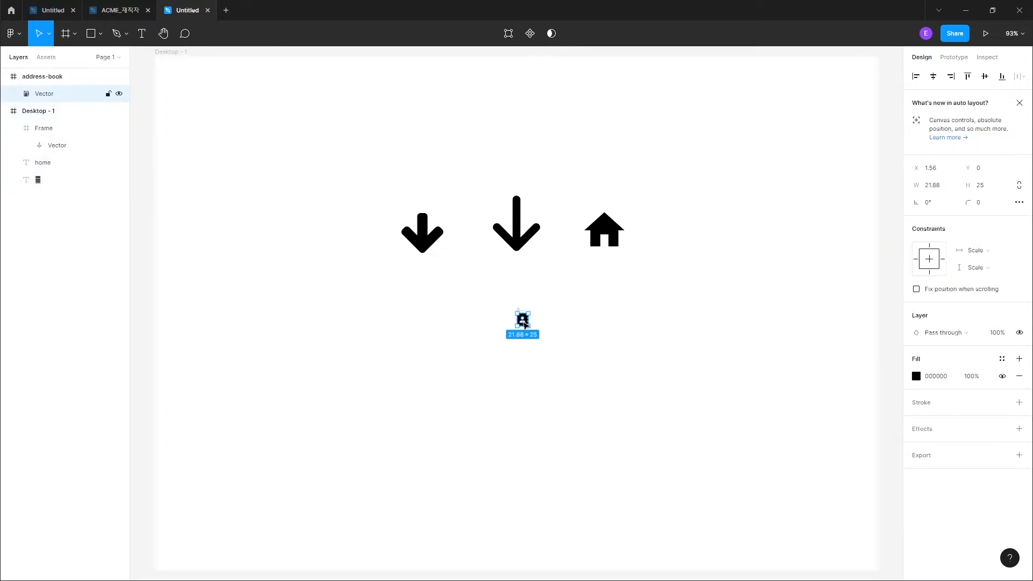
Step: Select the frame of the vector arrow to compare it with the inserted address-book icon
left_click(521, 226)
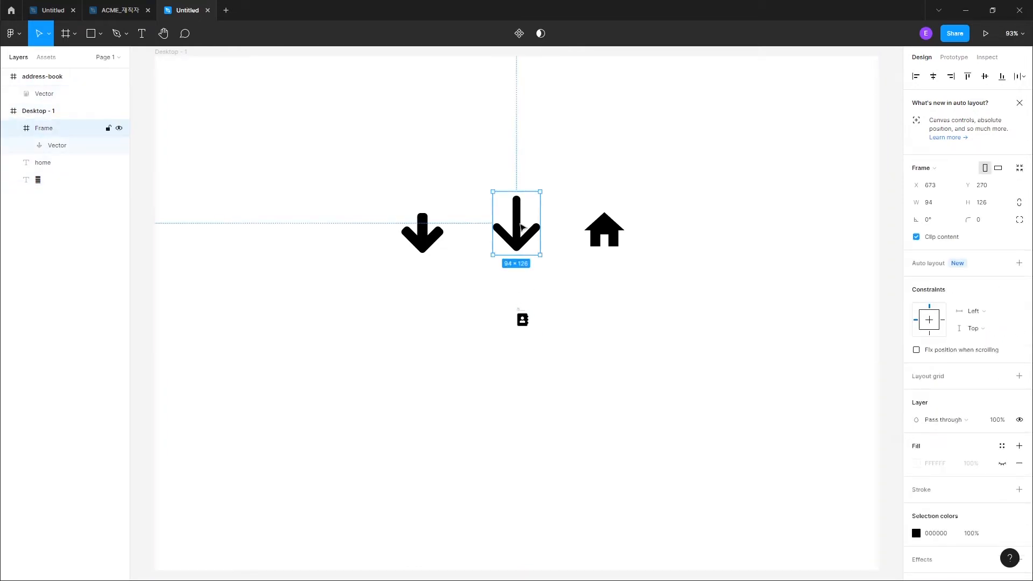
key("ctrl+2")
left_click_drag(485, 174, 563, 265)
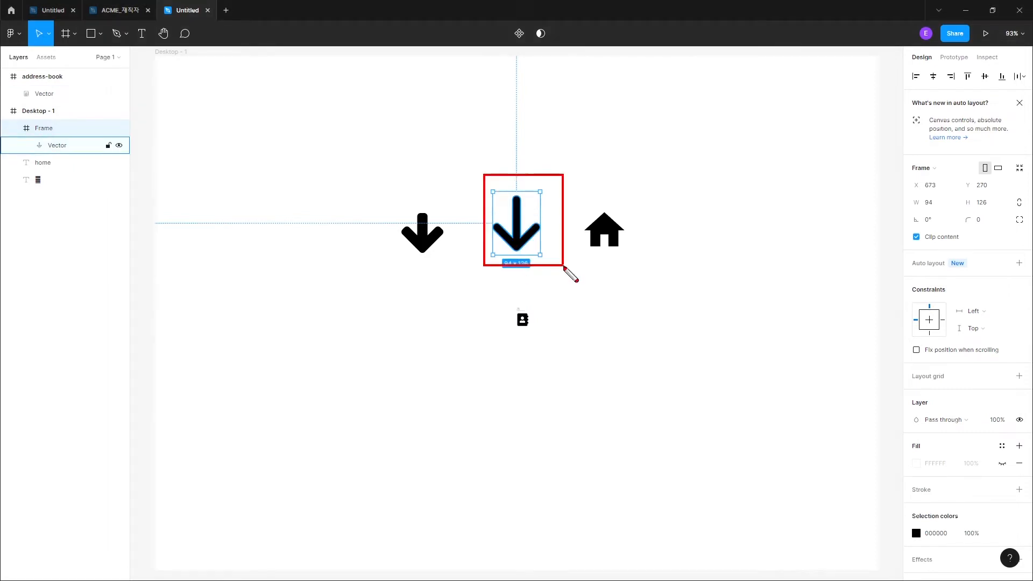
key("Escape")
Step: Try to enlarge only the vector inside the address-book frame to about 166 × 191
left_click(523, 321)
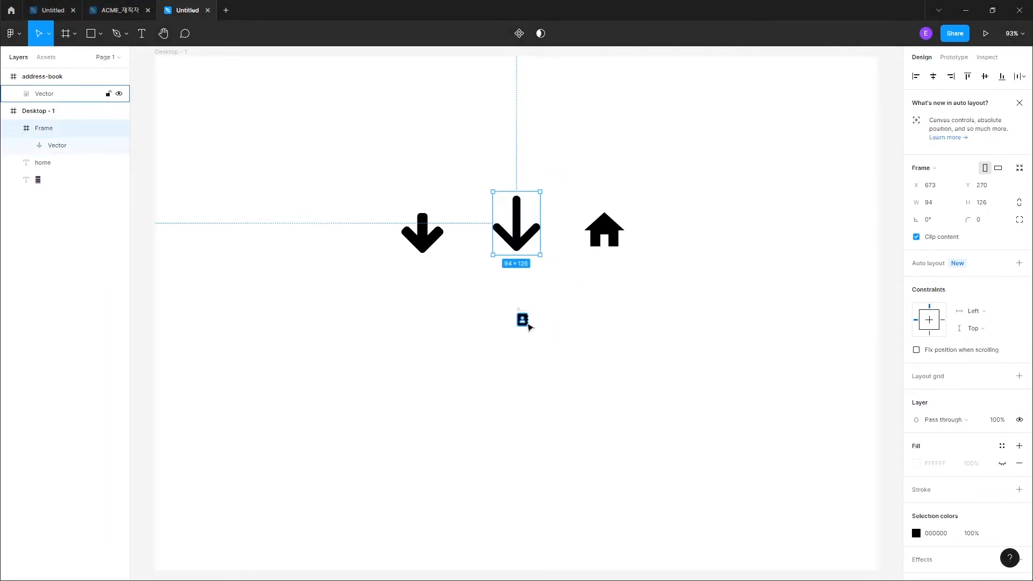
left_click_drag(528, 327, 600, 387)
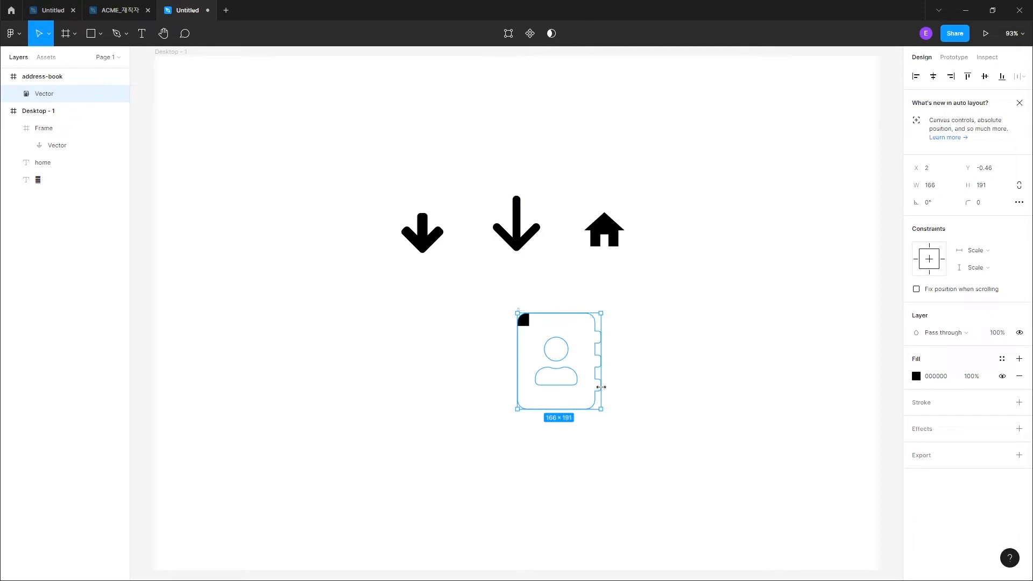
key("ctrl+z")
Step: Enlarge the whole address-book frame to 200 × 200 and move it to about X -61, Y -45, below the arrows
left_click(69, 76)
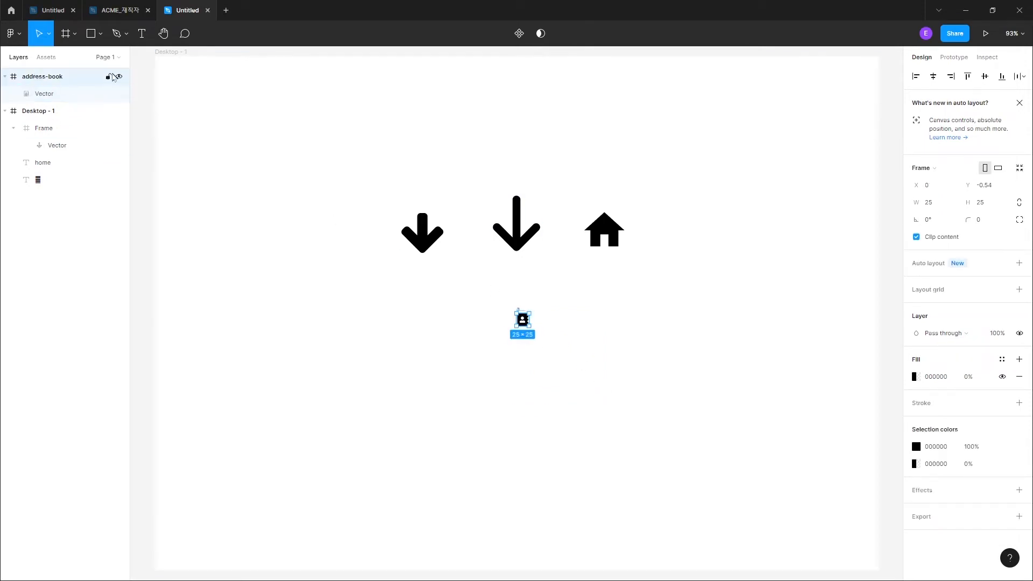
key("ctrl+2")
mouse_move(3, 68)
left_mouse_down()
mouse_move(32, 102)
mouse_move(108, 106)
left_mouse_up()
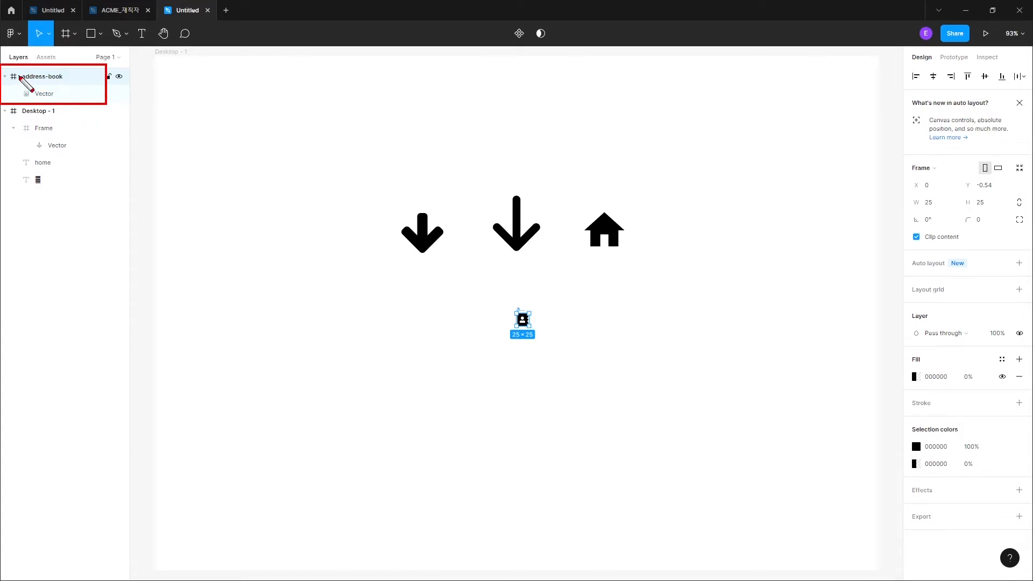
key("Escape")
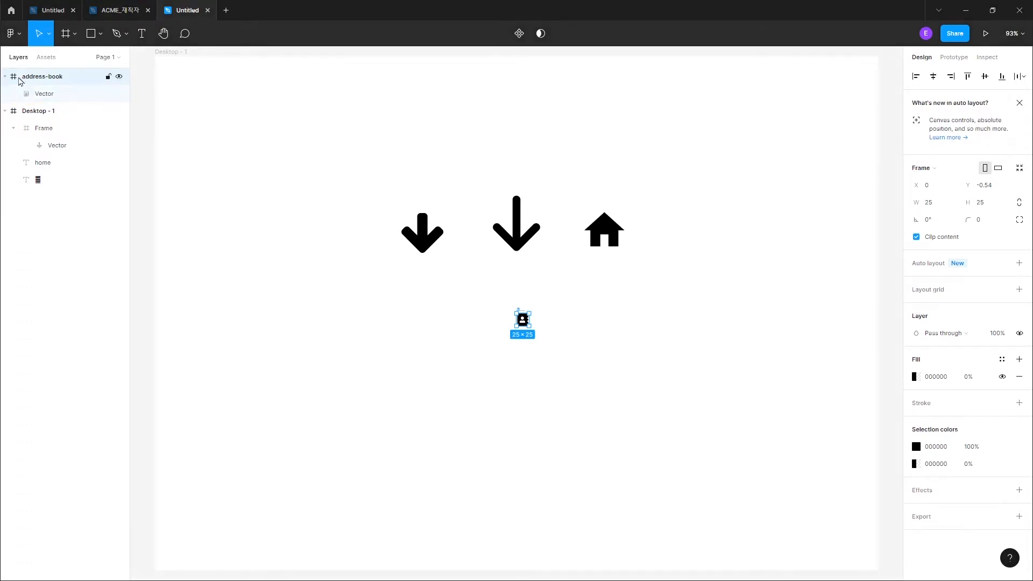
left_click_drag(530, 328, 617, 413)
left_click_drag(579, 345, 548, 323)
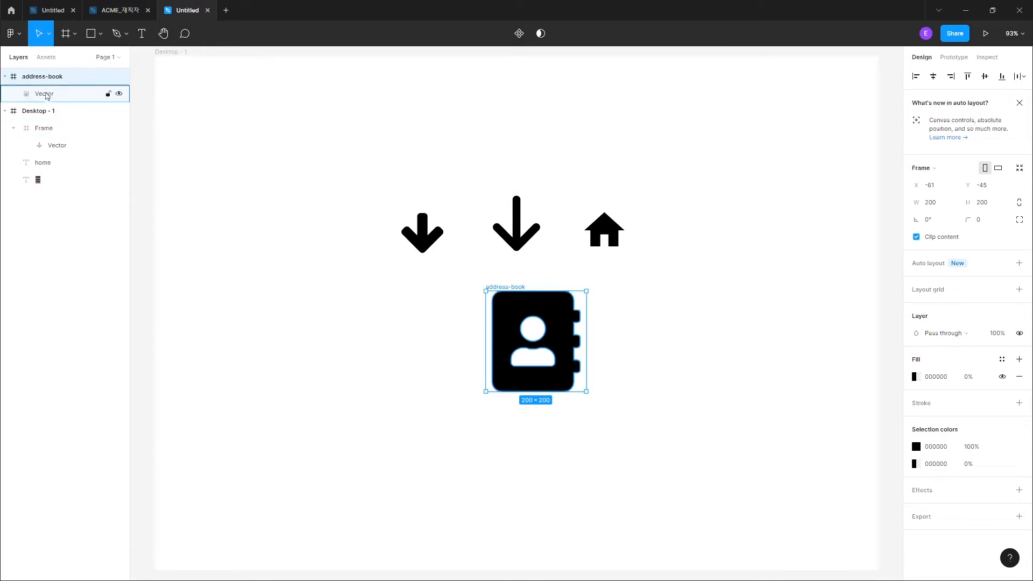
Step: Nest the address-book frame inside the Desktop - 1 frame and resize it to 120 × 120
left_click_drag(46, 85, 51, 120)
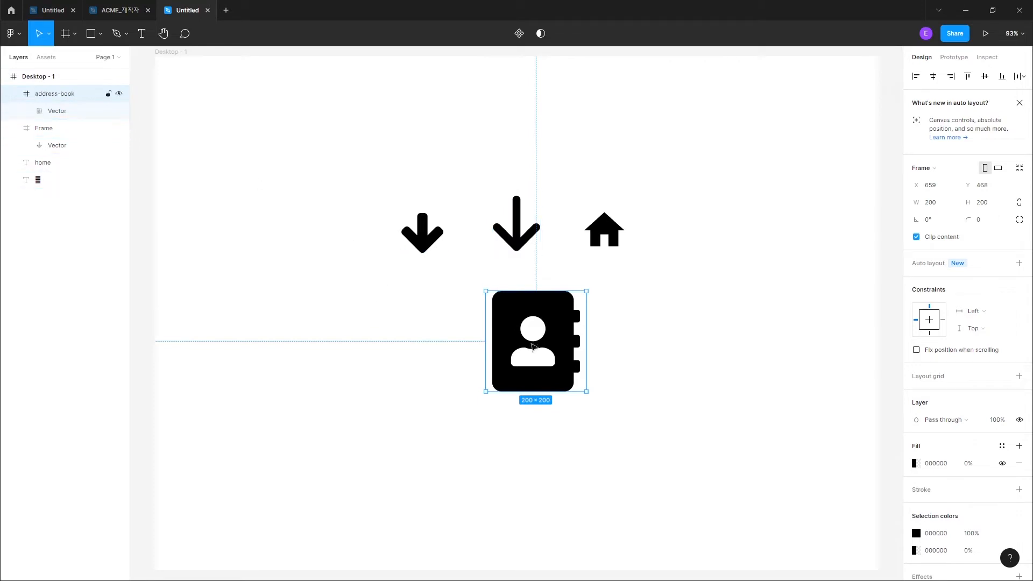
left_click_drag(588, 391, 546, 351)
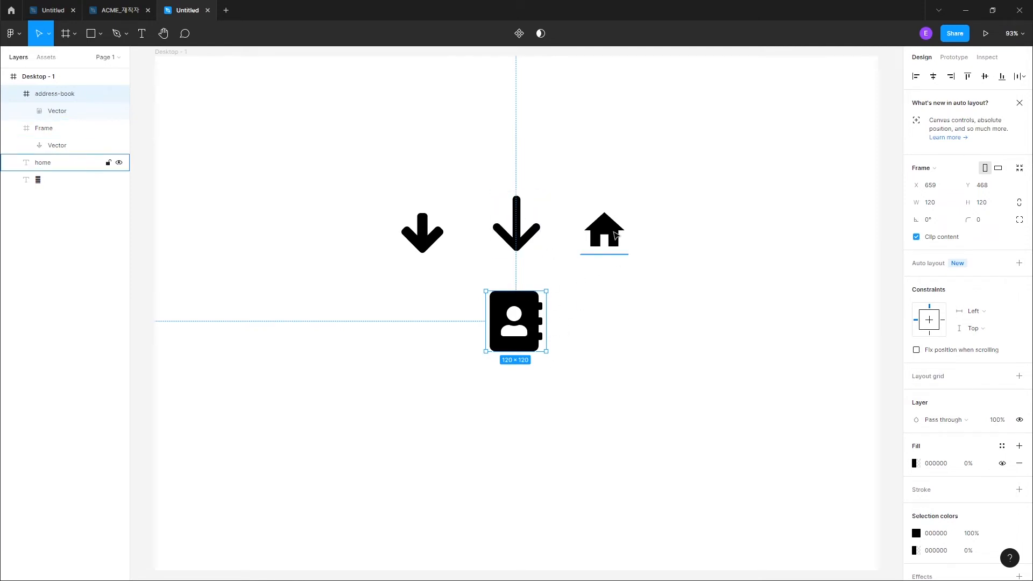
Step: Move the house icon farther from the vector arrow, to about X 979, Y 292, and check its text font
left_click(610, 237)
left_click_drag(610, 237, 681, 233)
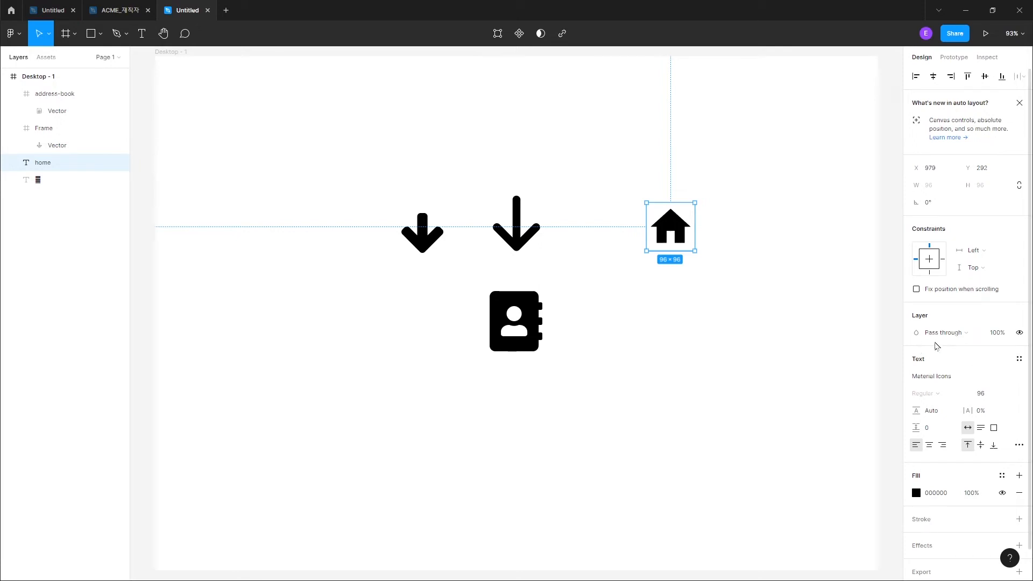
left_click_drag(962, 386, 974, 387)
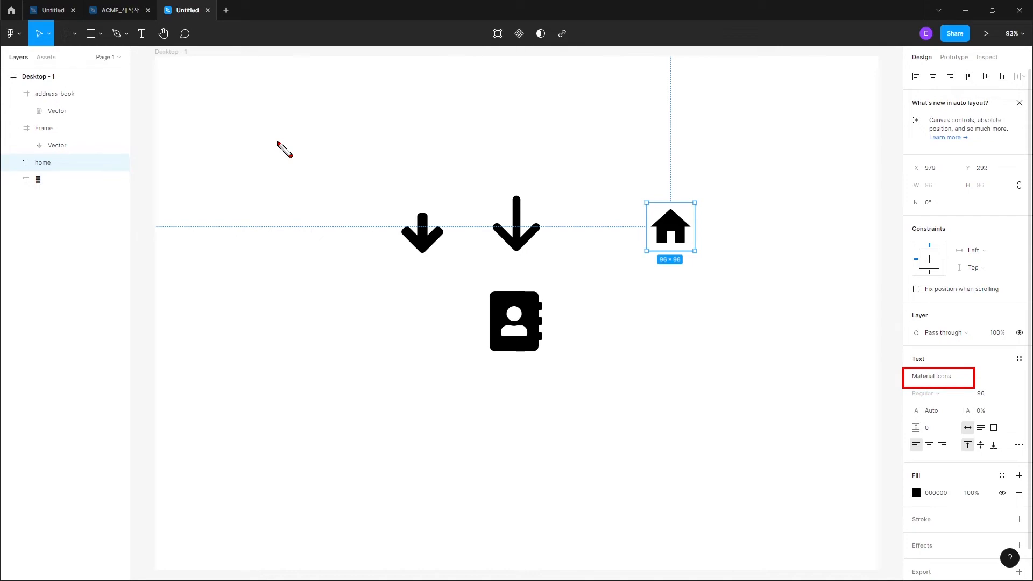
Step: Go back to the Community plugin search, look for "material icon", and locate the Material Design Icons plugin
left_click(10, 36)
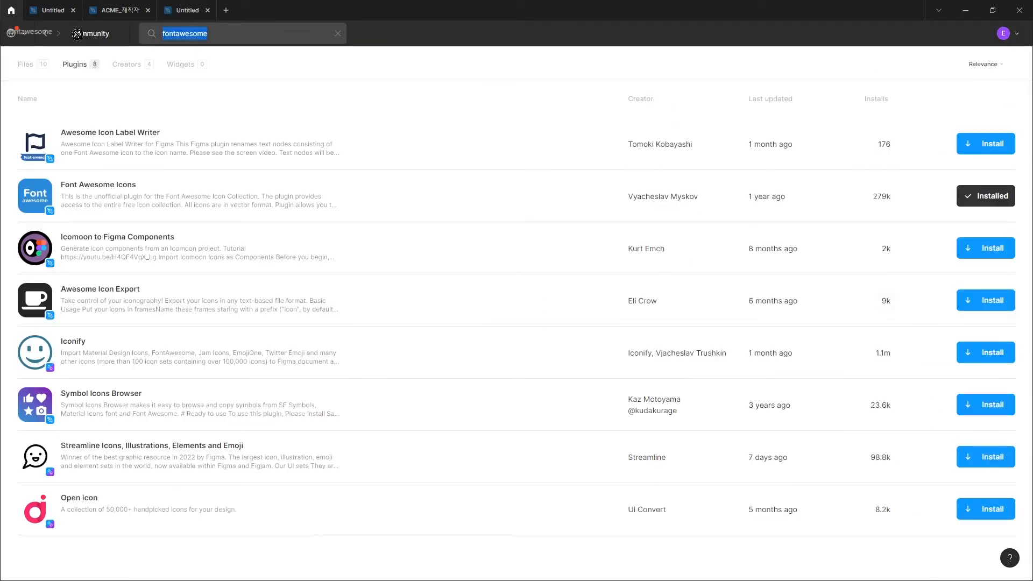
key("ctrl+a")
type("mat")
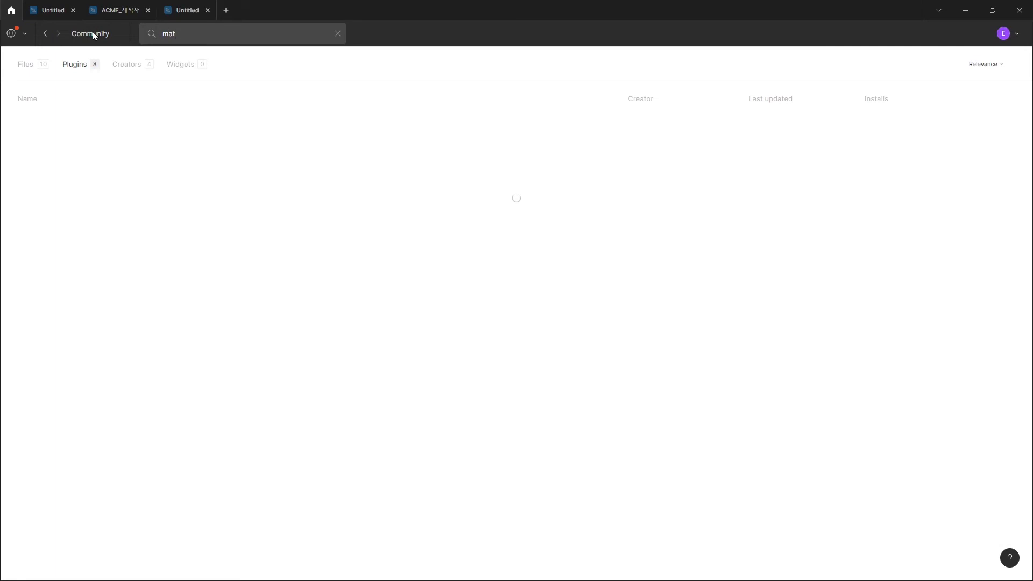
type("erial")
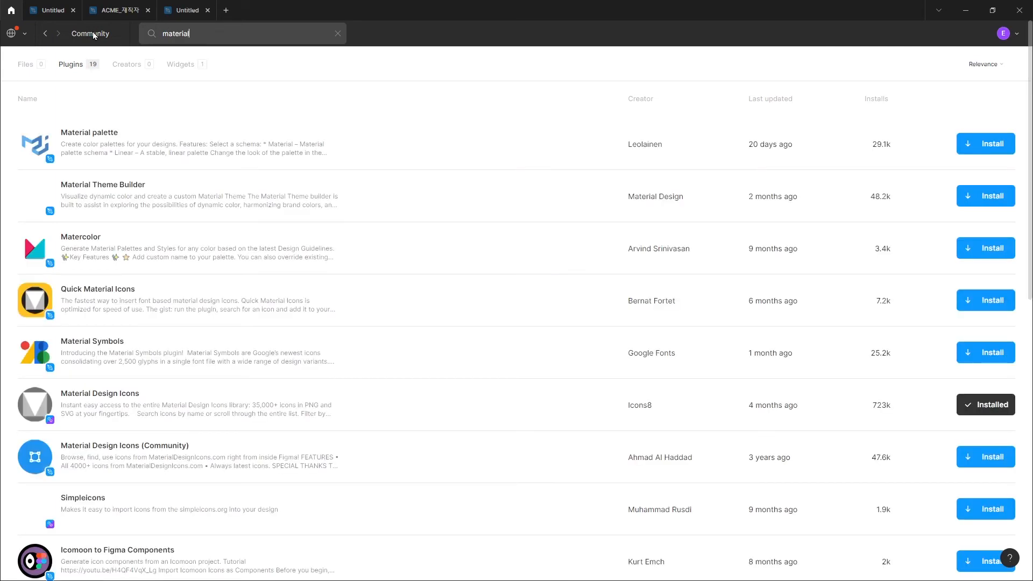
type(" icon")
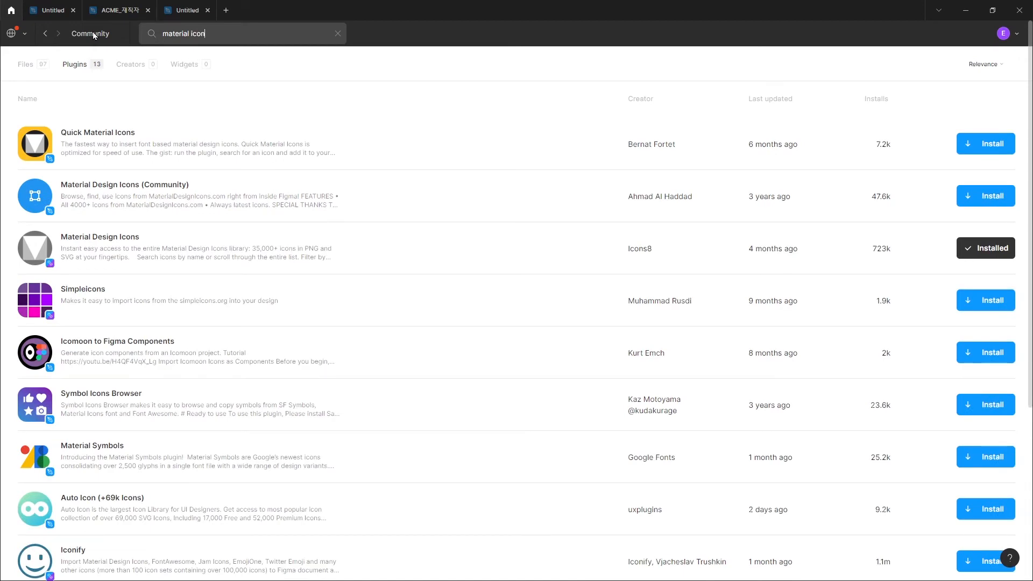
mouse_move(8, 222)
left_mouse_down()
mouse_move(117, 277)
mouse_move(163, 274)
left_mouse_up()
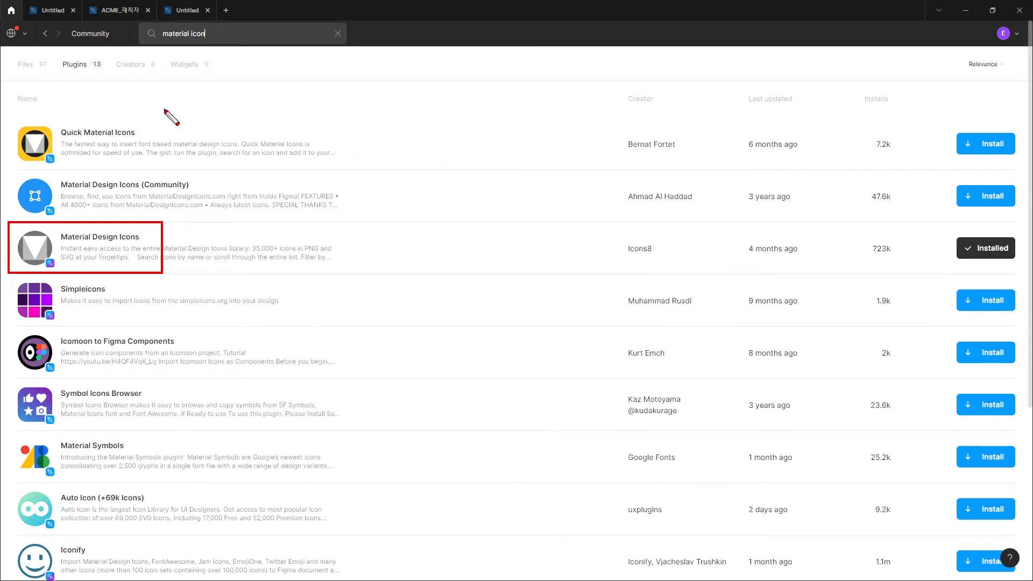
Step: Return to the design file and add the Accessibility new icon to the Desktop - 1 frame with the Material Design Icons plugin
left_click(191, 11)
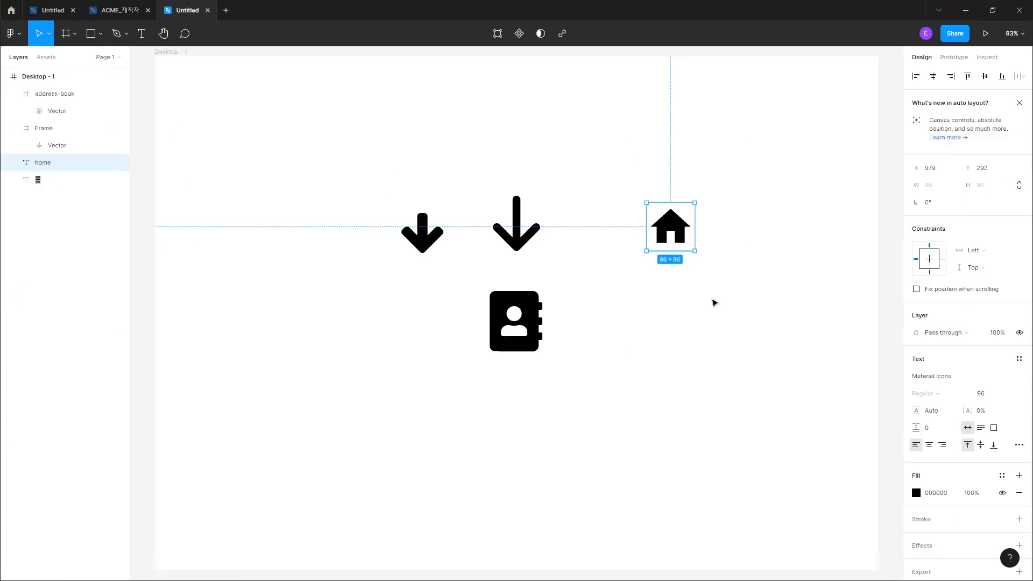
right_click(664, 299)
left_click(634, 314)
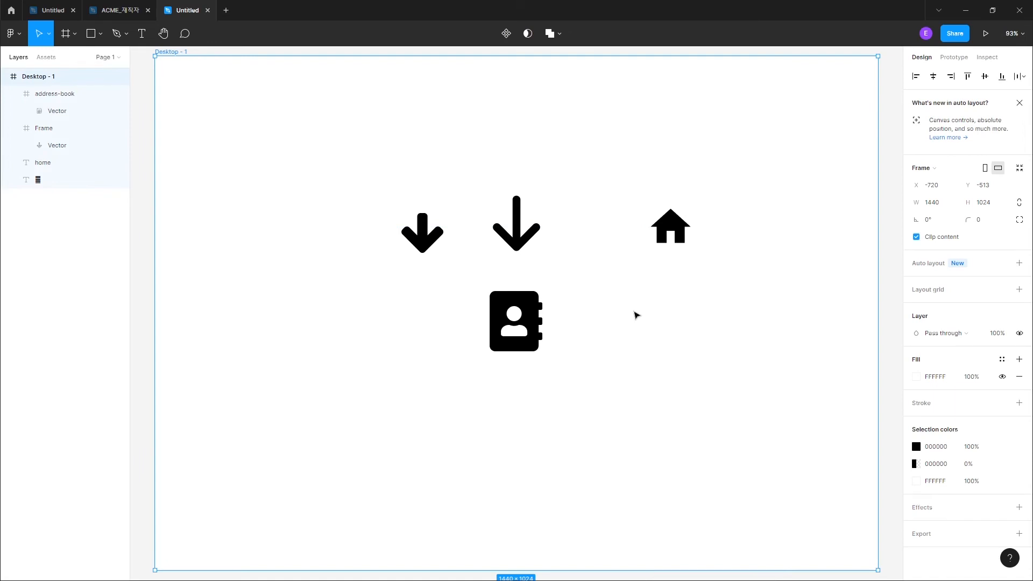
right_click(643, 313)
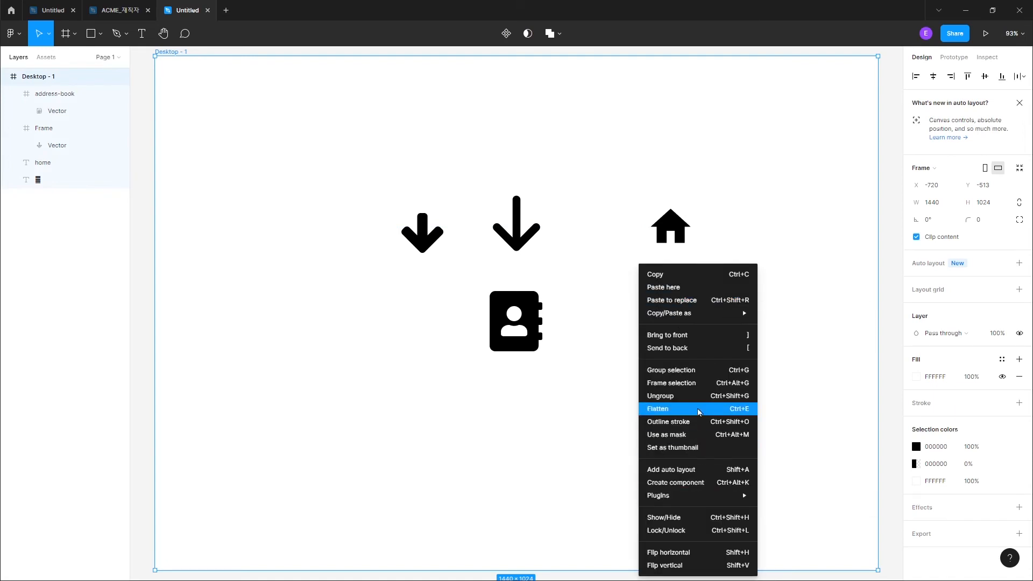
mouse_move(721, 495)
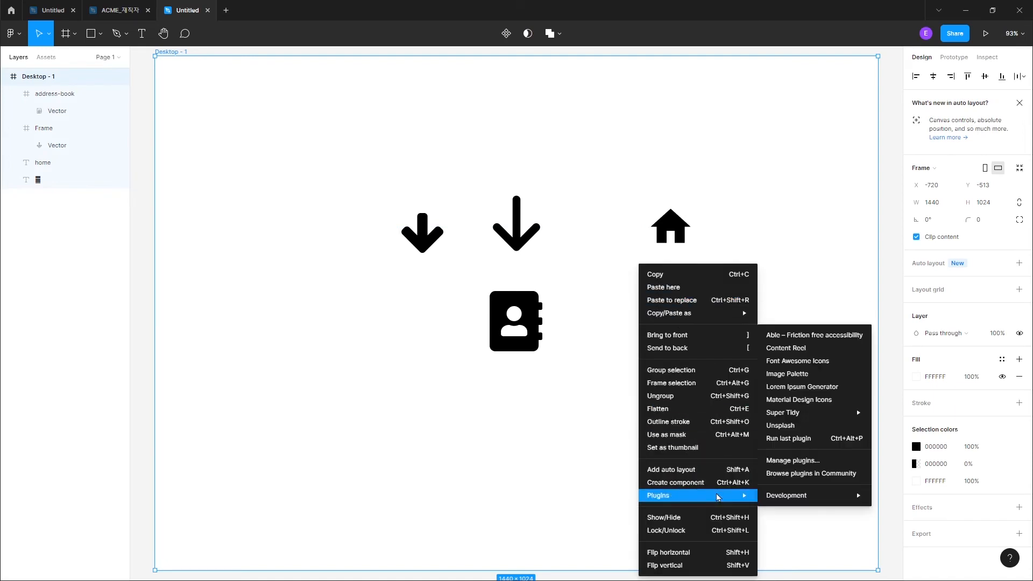
left_click(829, 401)
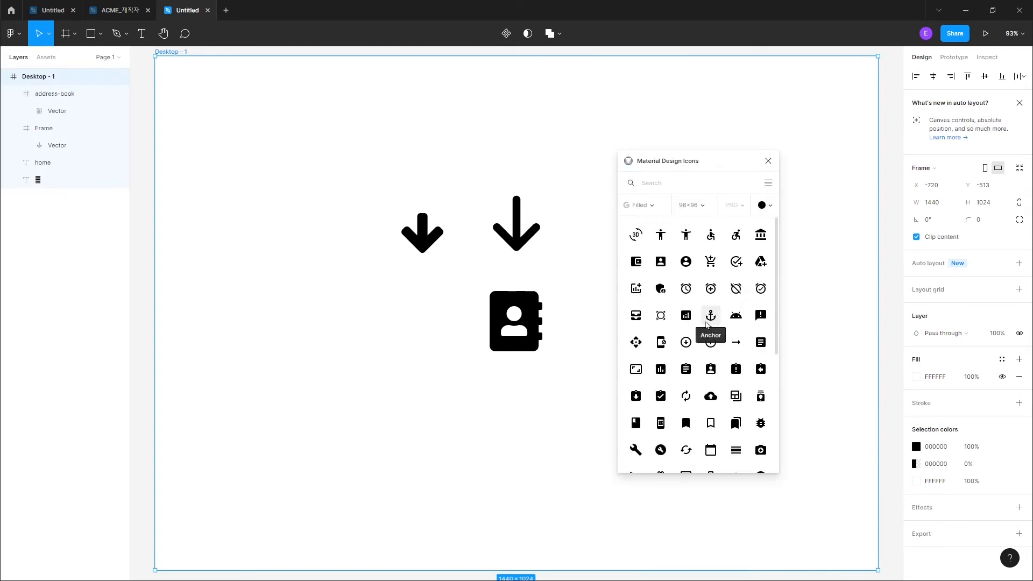
left_click(686, 235)
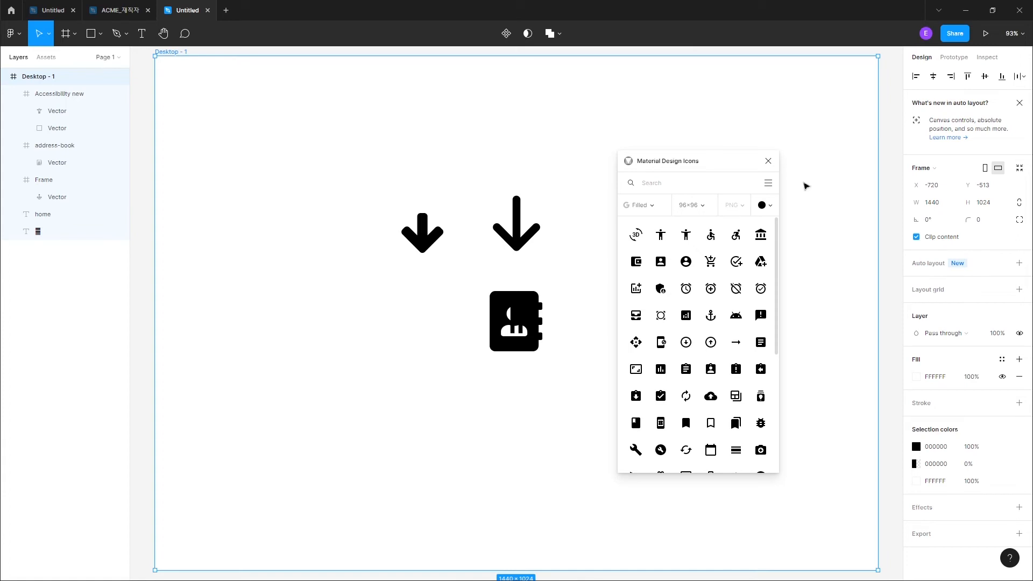
left_click(767, 161)
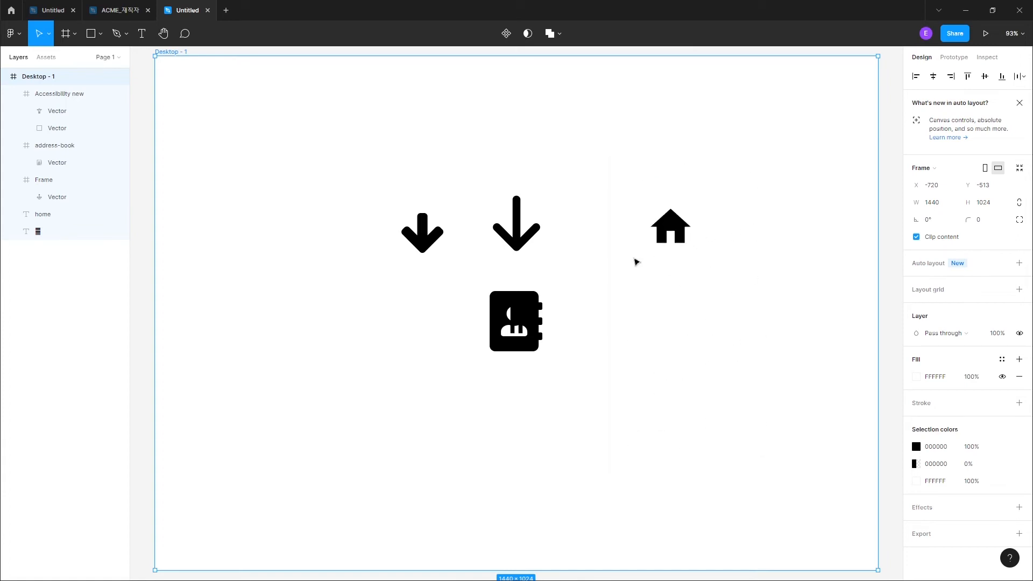
Step: Shift the Desktop - 1 frame to about X -660, Y -515, and move the Accessibility new icon off the address book to about X 893, Y 464
left_click_drag(521, 321, 552, 320)
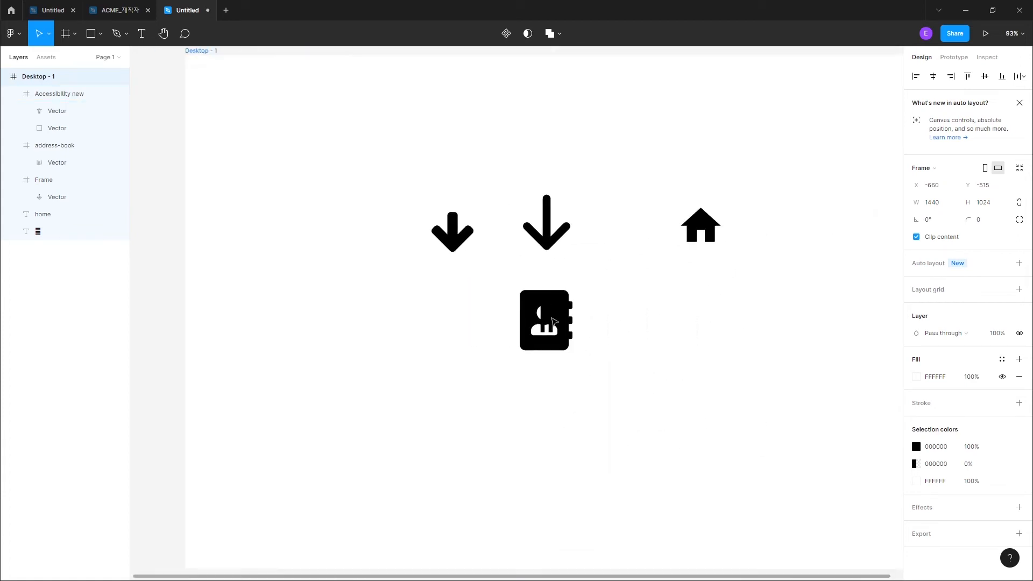
left_click(542, 314)
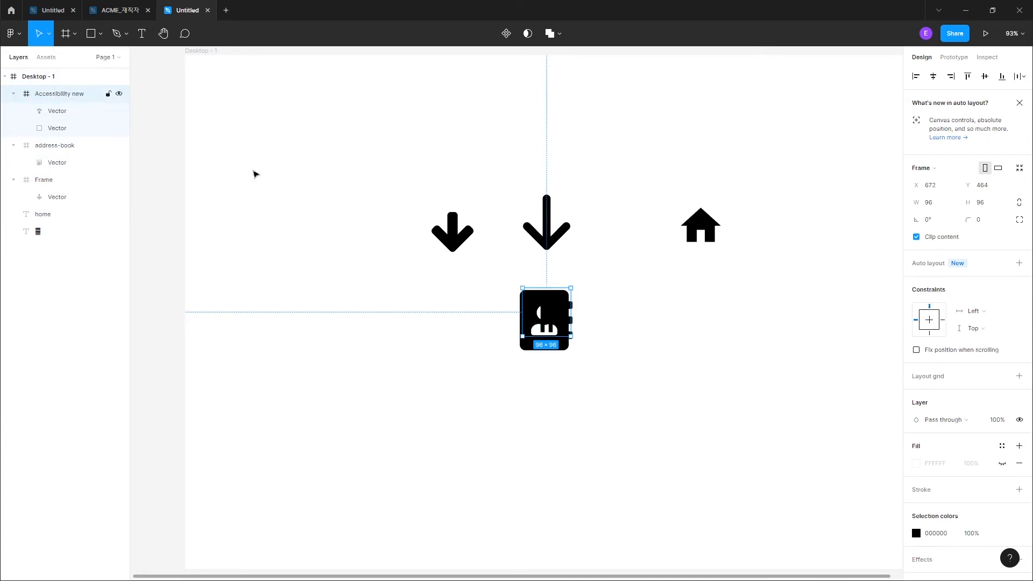
left_click_drag(554, 311, 673, 312)
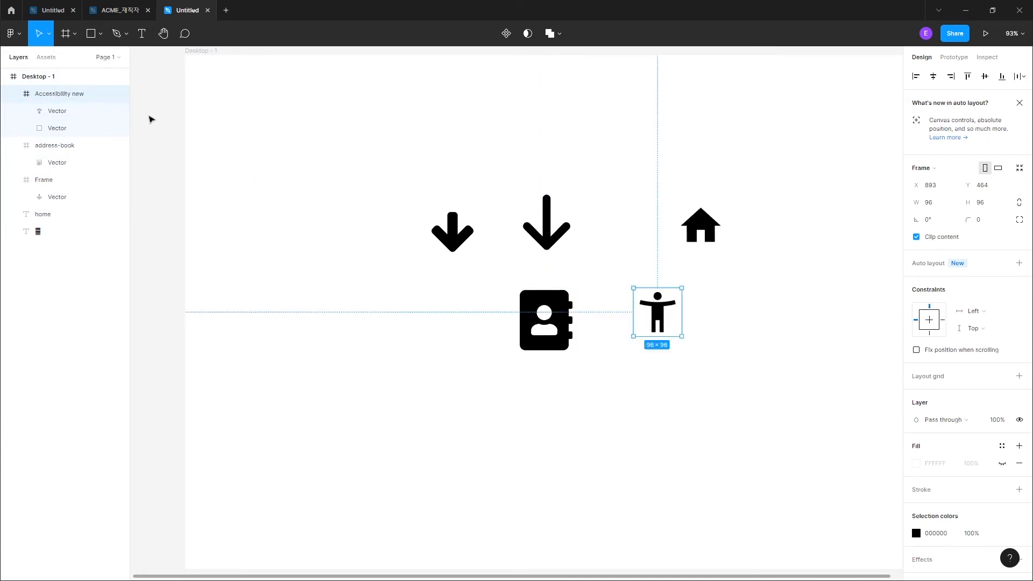
Step: Place an empty text layer beside the accessibility icon, at about X 1095, Y 494
left_click(142, 33)
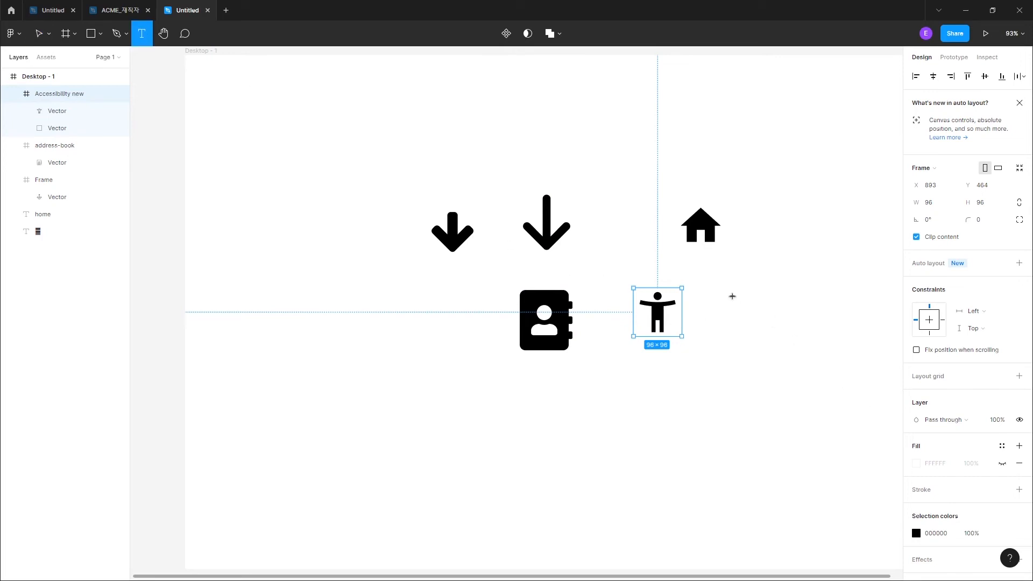
left_click(735, 304)
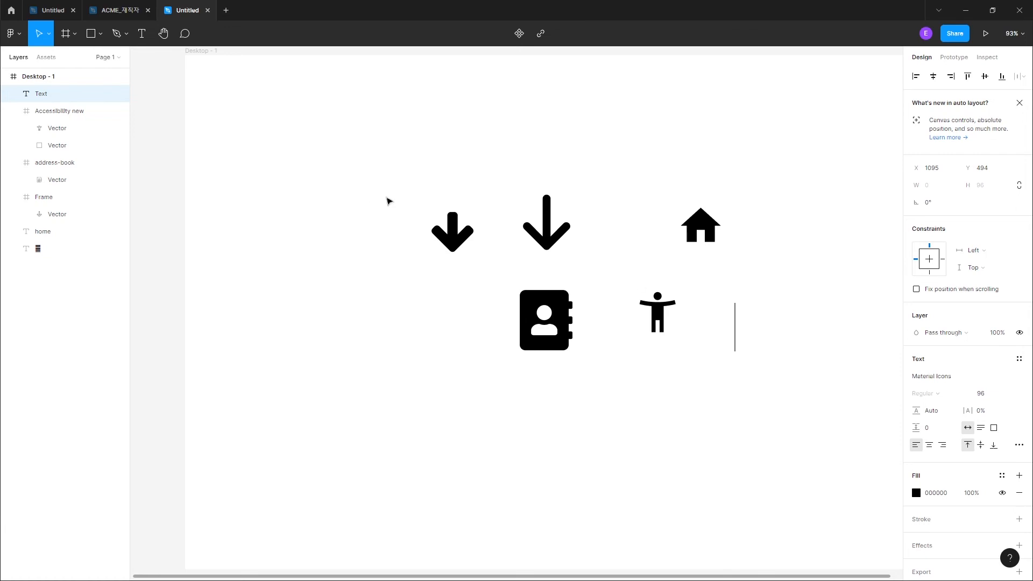
mouse_move(3, 79)
left_mouse_down()
mouse_move(36, 109)
mouse_move(86, 102)
left_mouse_up()
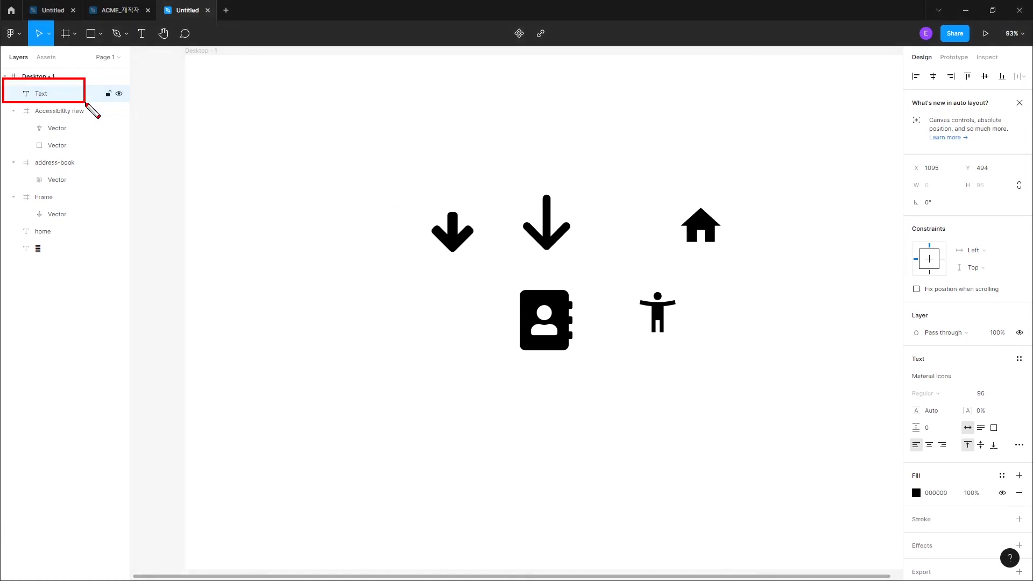
key("Escape")
Step: Insert the first "home" search result from the Material Design Icons plugin at the empty text layer, and delete that text layer
right_click(734, 321)
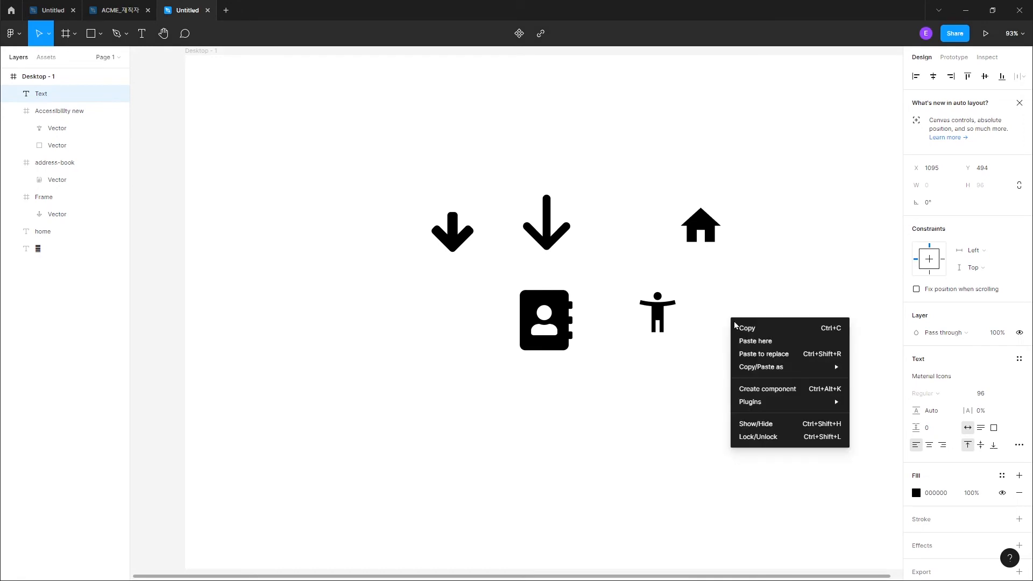
mouse_move(792, 405)
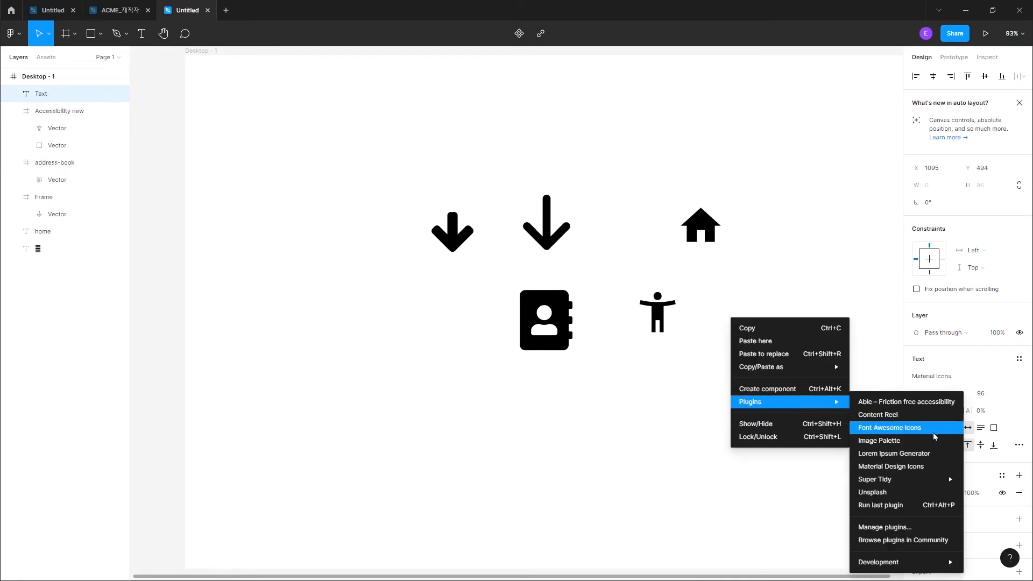
left_click(910, 467)
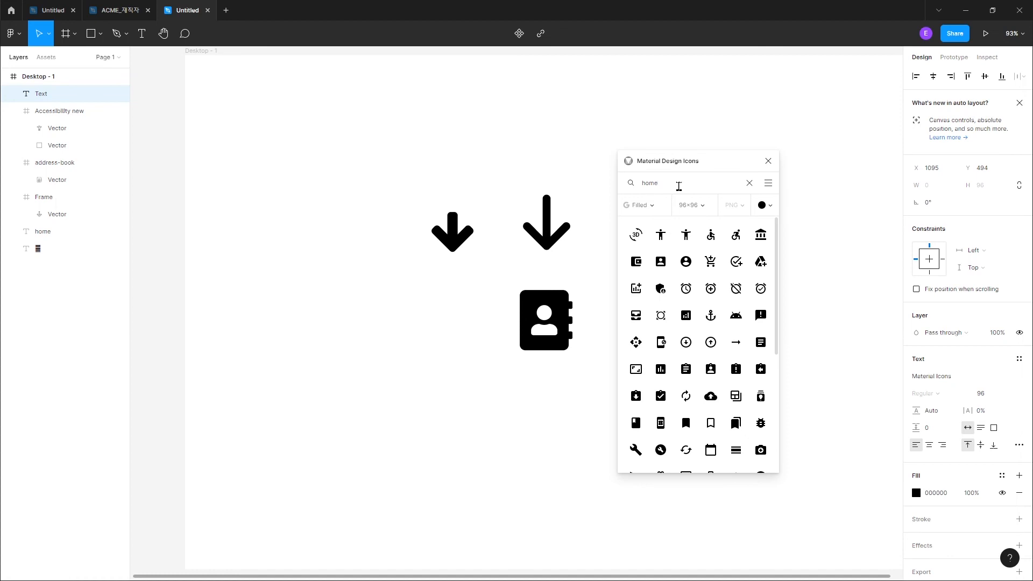
left_click(718, 186)
key("Return")
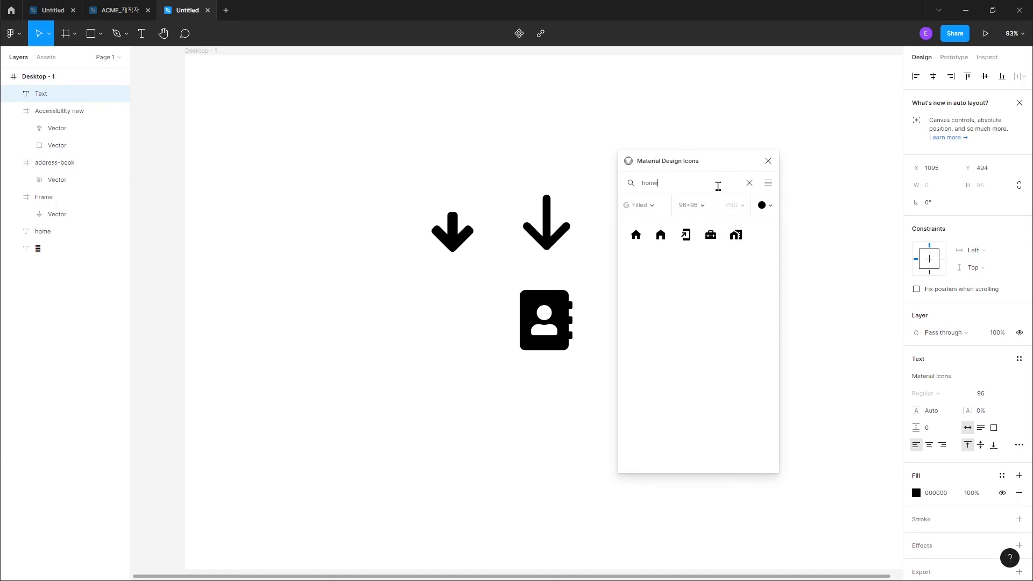
left_click(635, 239)
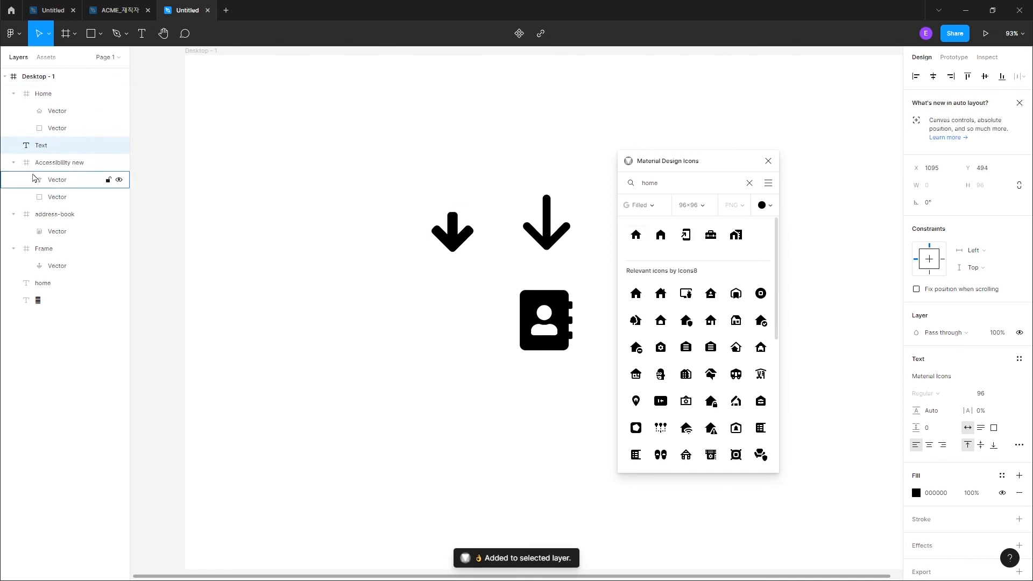
left_click(767, 162)
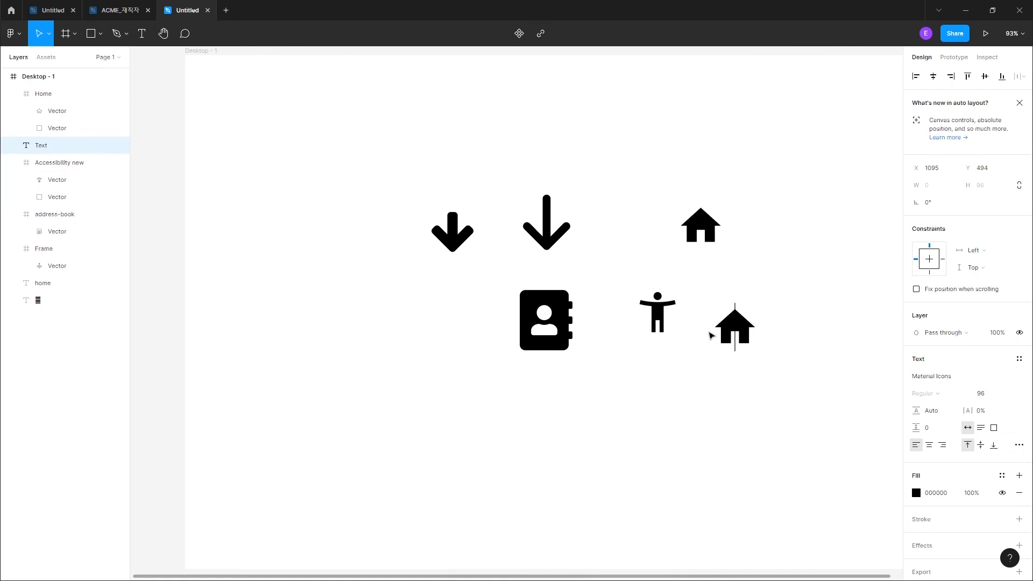
key("Delete")
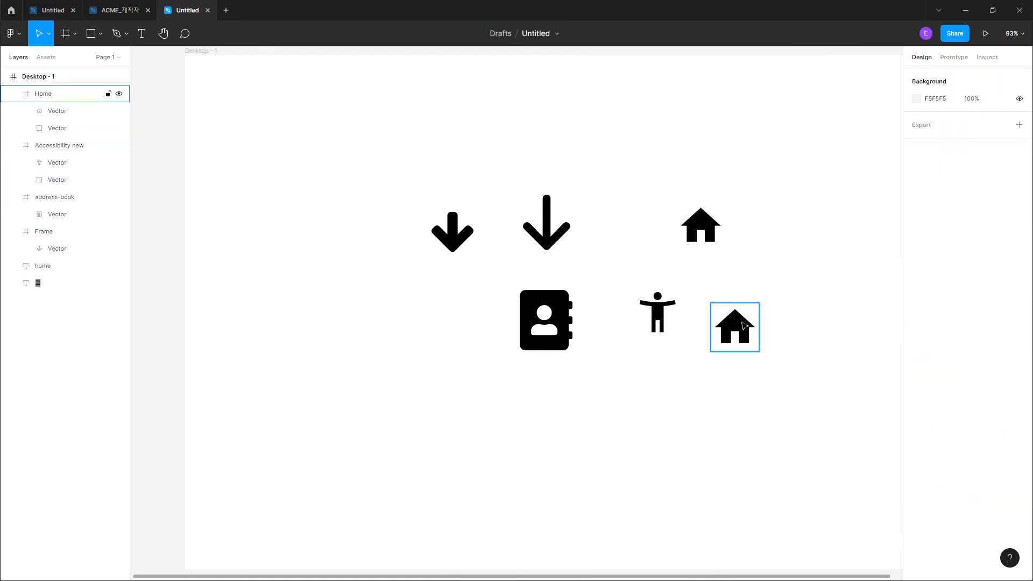
Step: Move the new Home icon to about X 1075, Y 456 and the house text glyph above it to about X 1067, Y 292
left_click_drag(736, 329, 750, 309)
left_click_drag(698, 234, 745, 234)
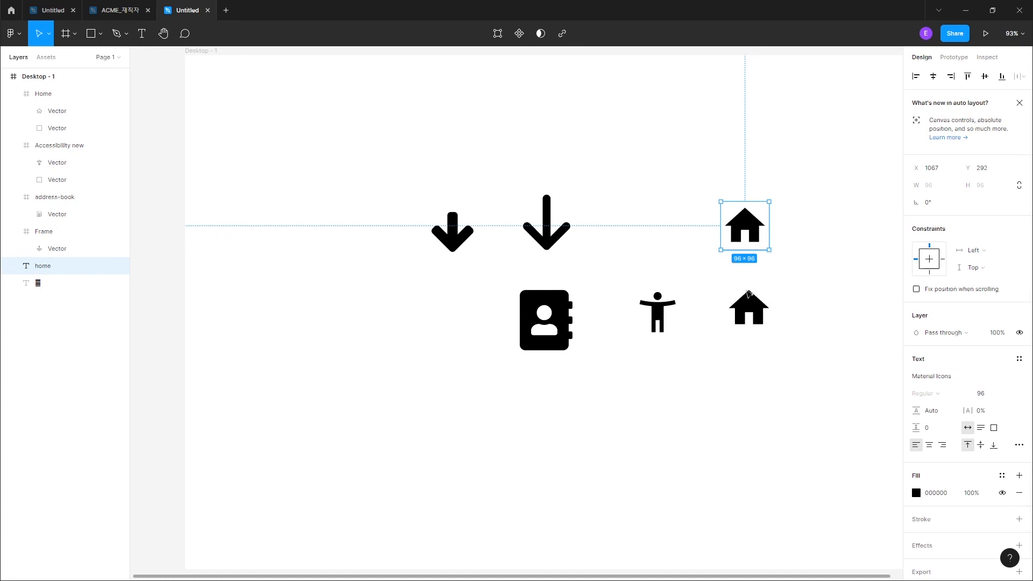
left_click(760, 317)
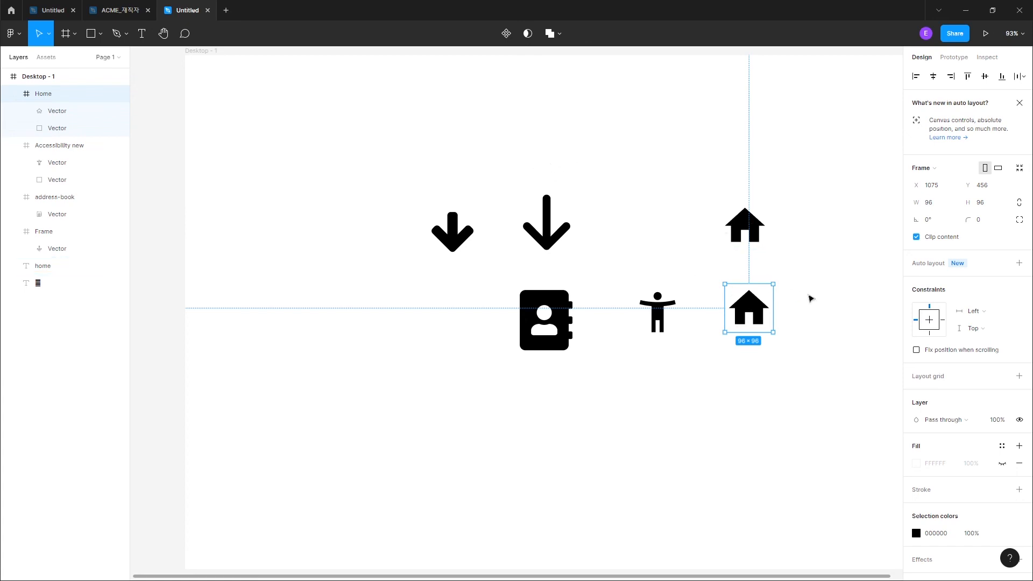
left_click(751, 235)
left_click(748, 308)
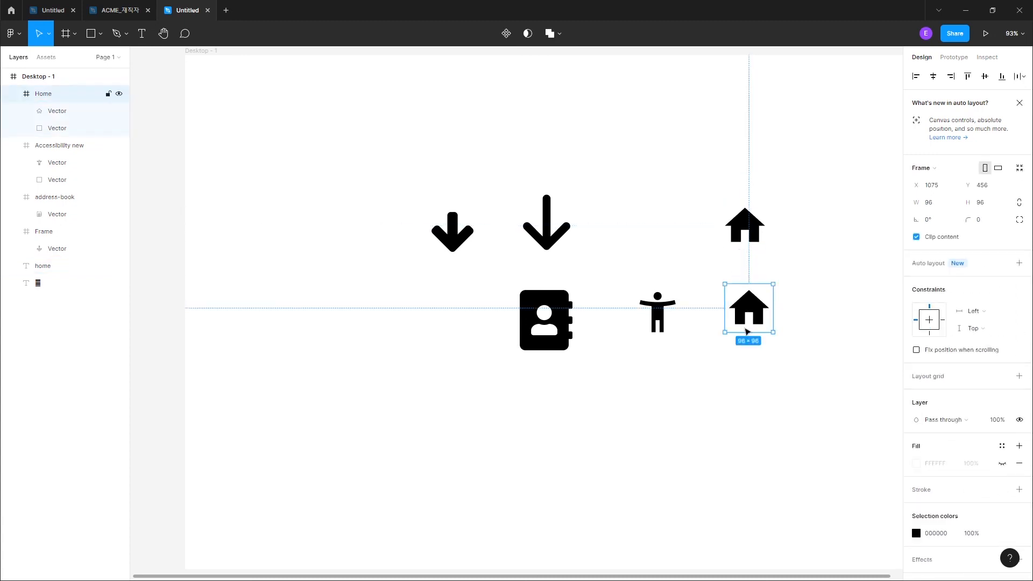